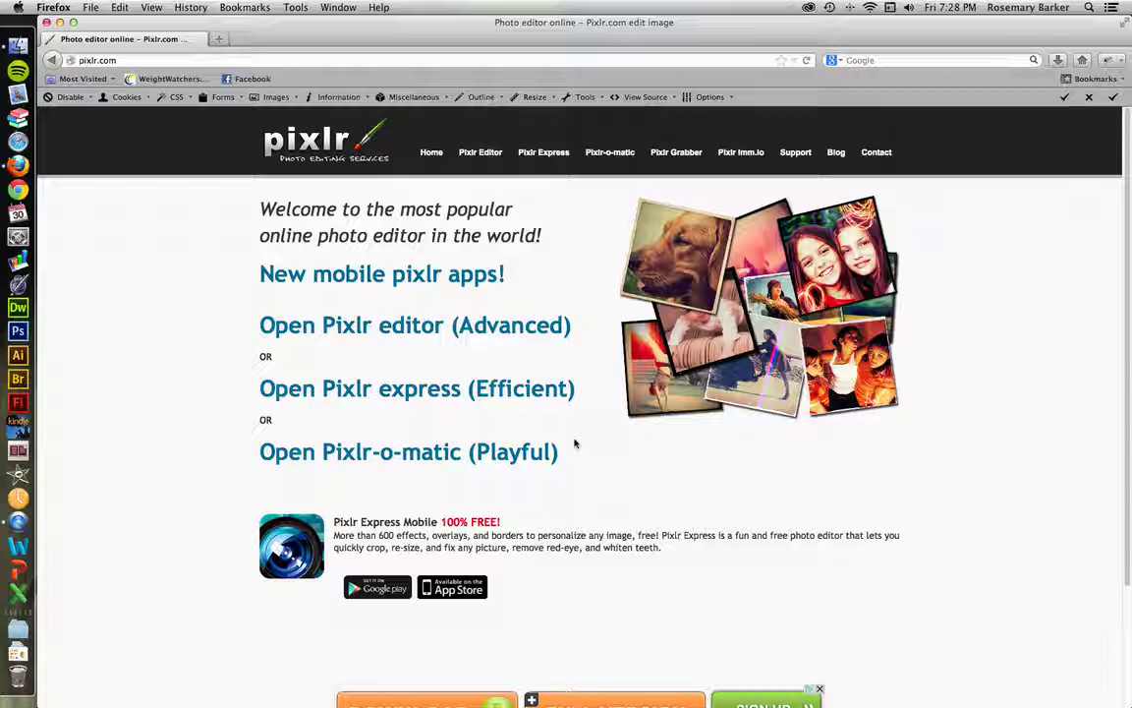
- Launch the advanced editor and select Fruit.jpg from the Downloads folder to open
triple_click(396, 330)
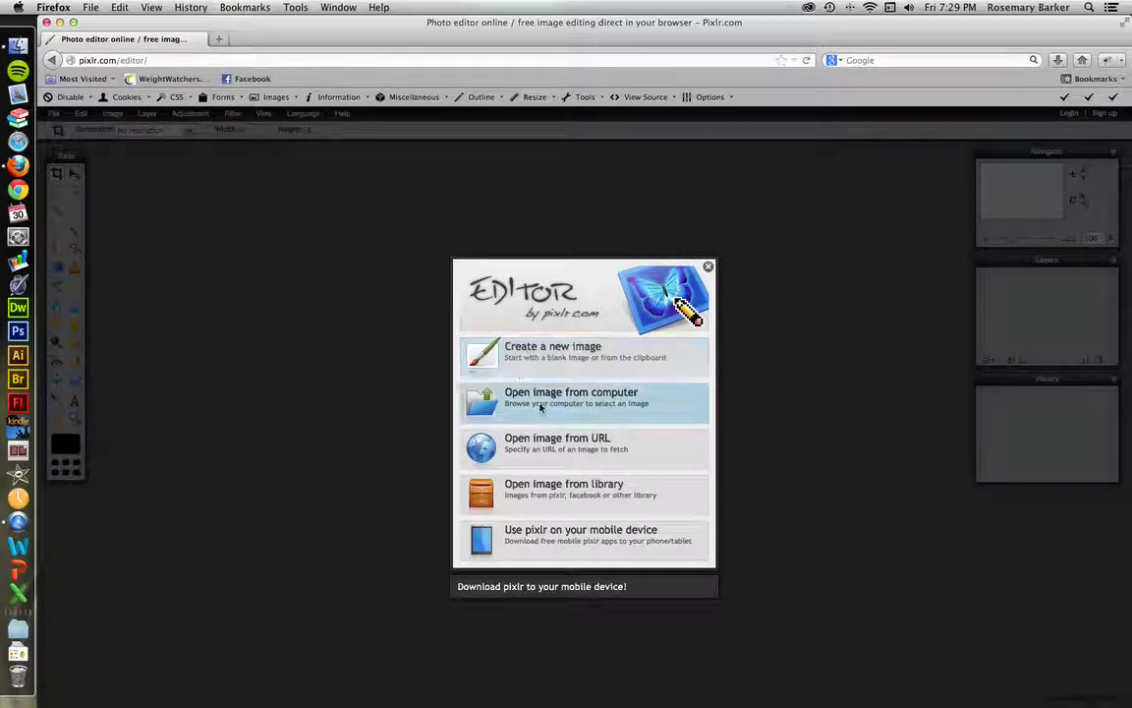
left_click(539, 407)
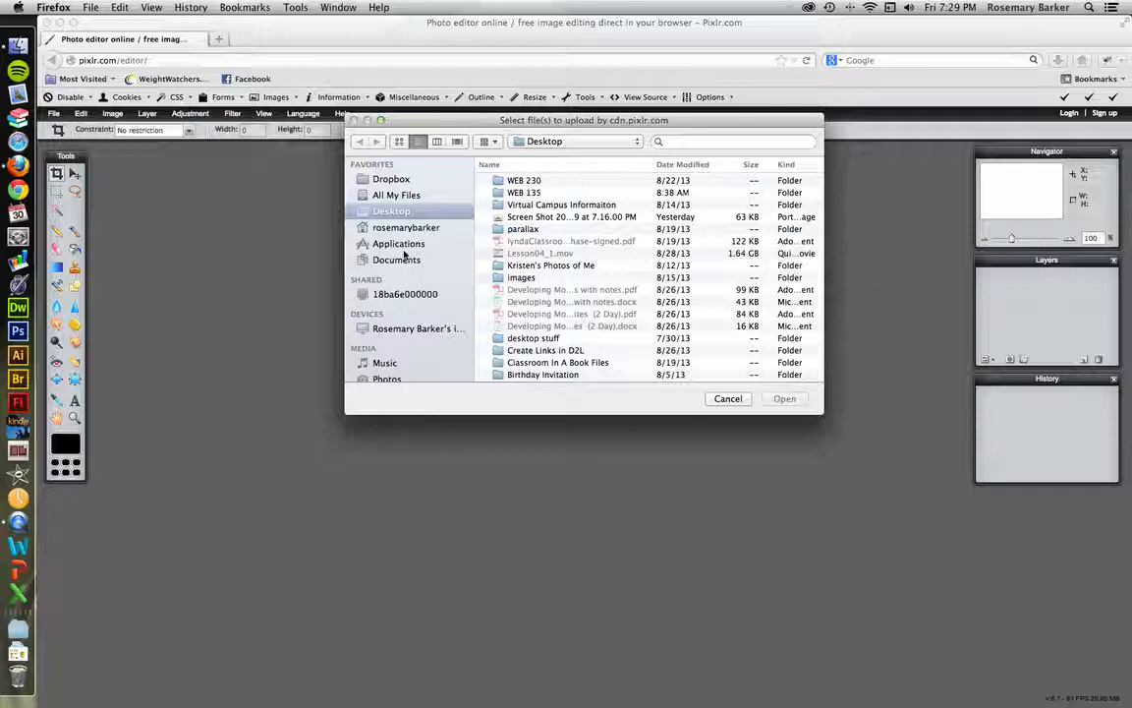
left_click(395, 229)
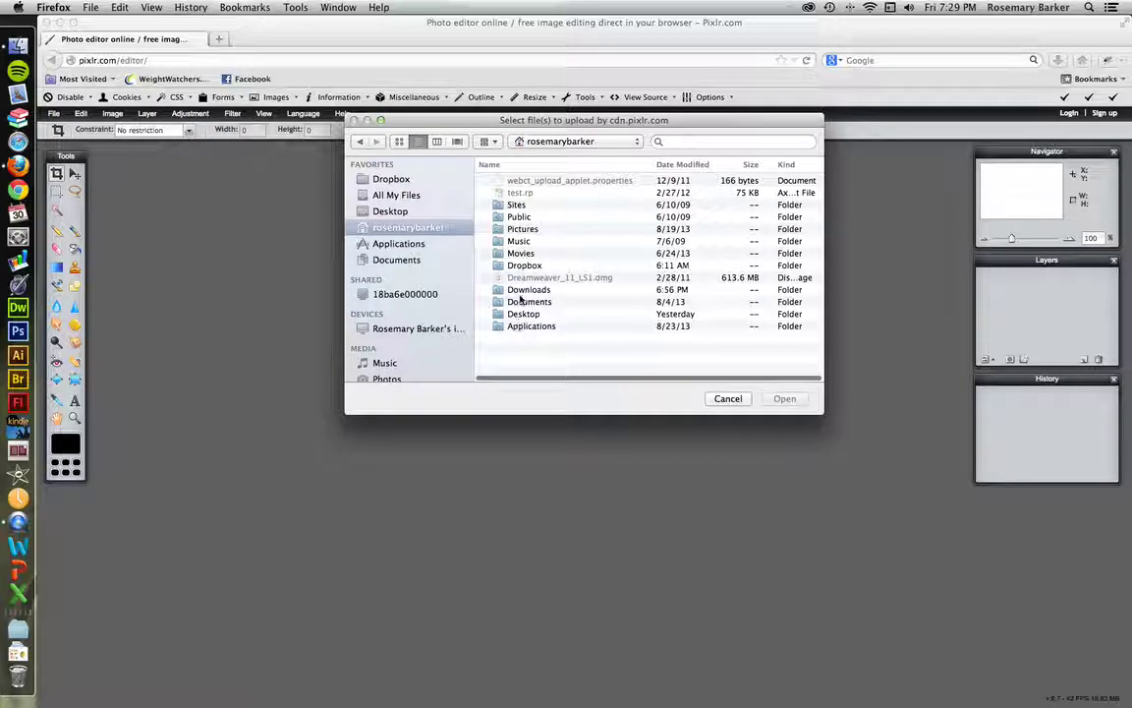
double_click(521, 290)
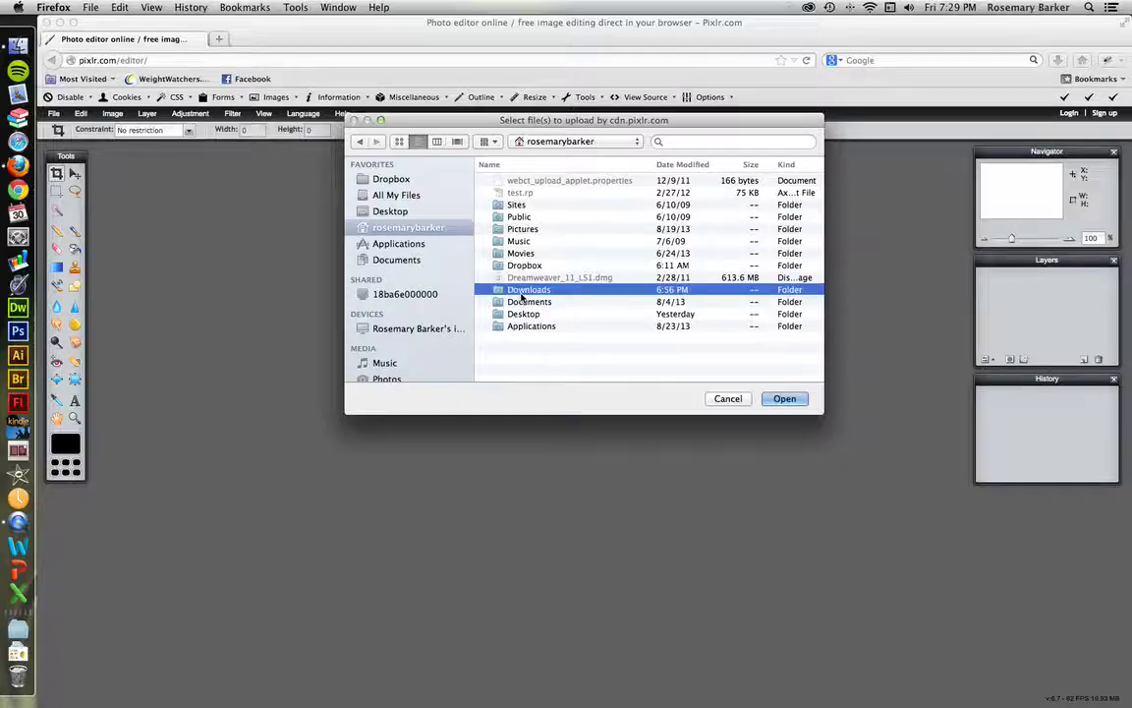
left_click(529, 241)
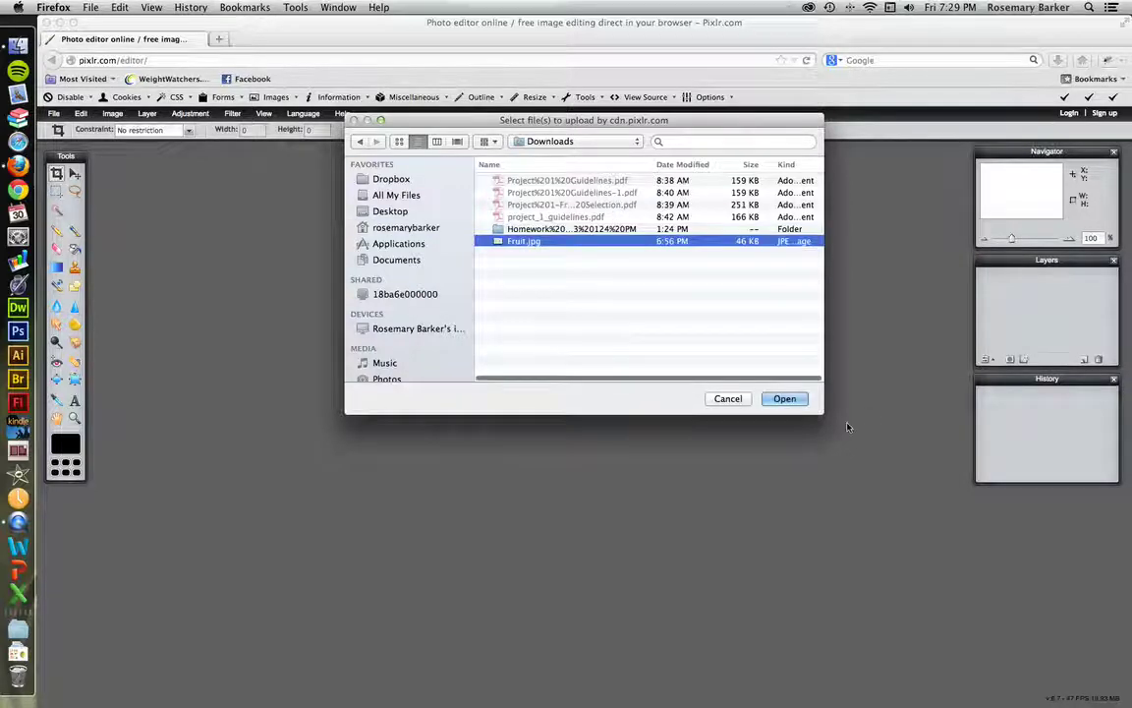
- Open Fruit.jpg as a 683x468 px canvas and pick the rectangular Marquee tool
left_click(789, 401)
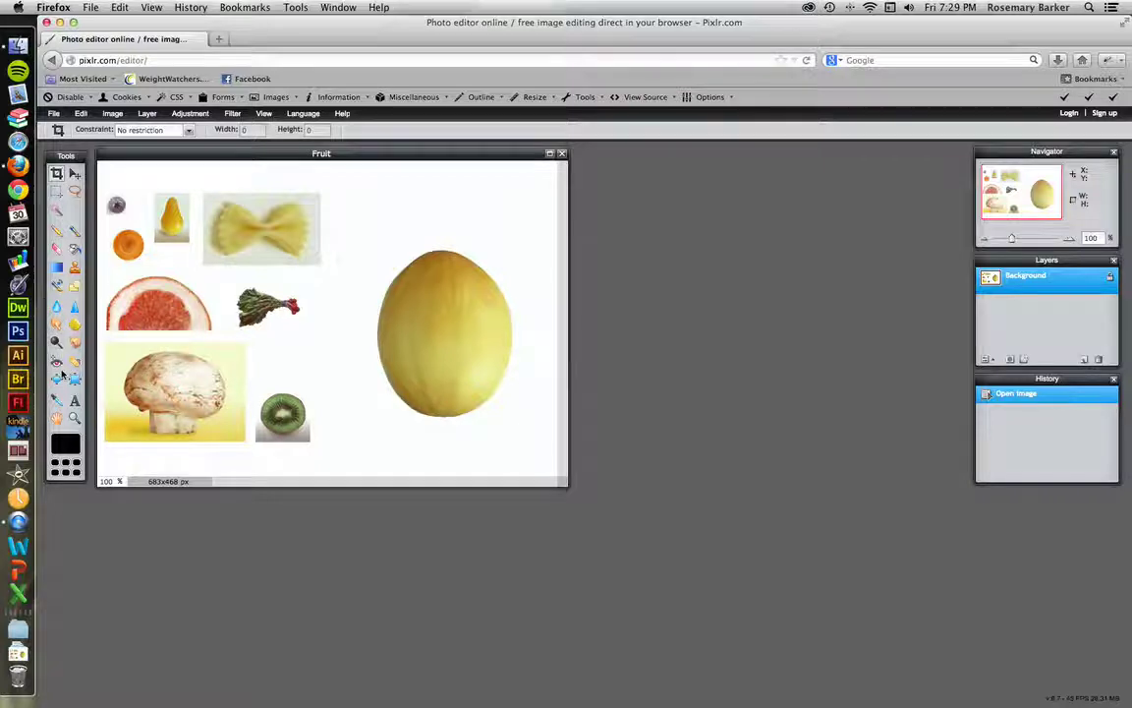
left_click(57, 194)
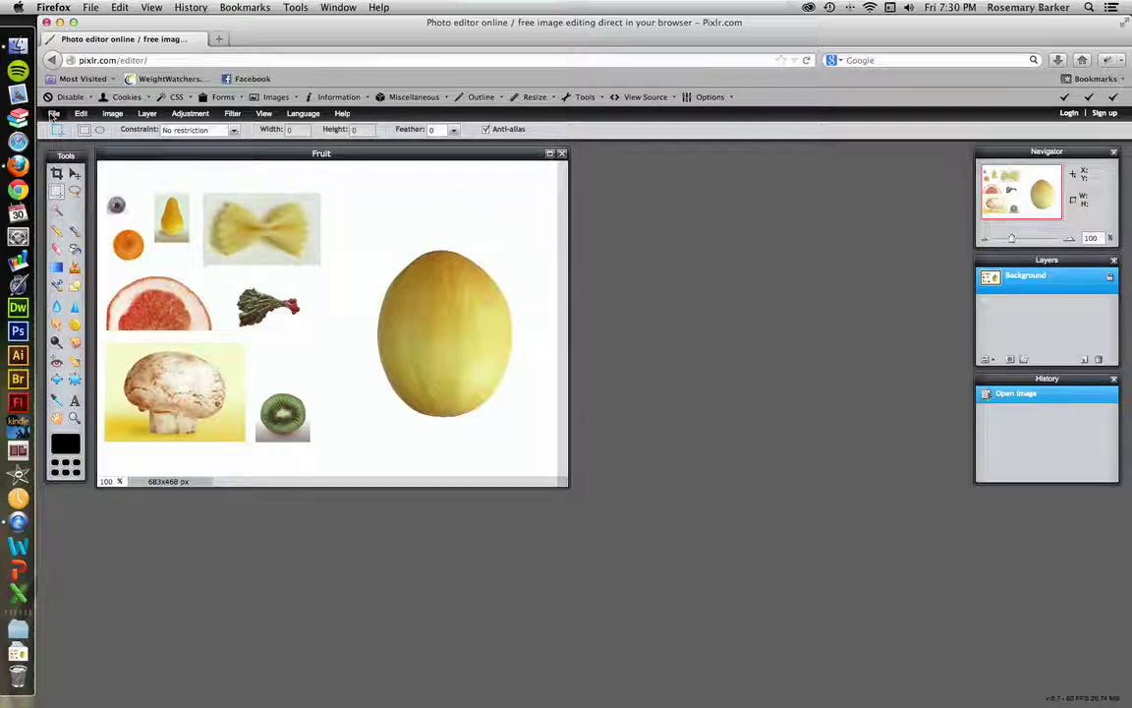
- Create a blank 800 x 600 px image named 'Project 21' via File > New image
left_click(54, 114)
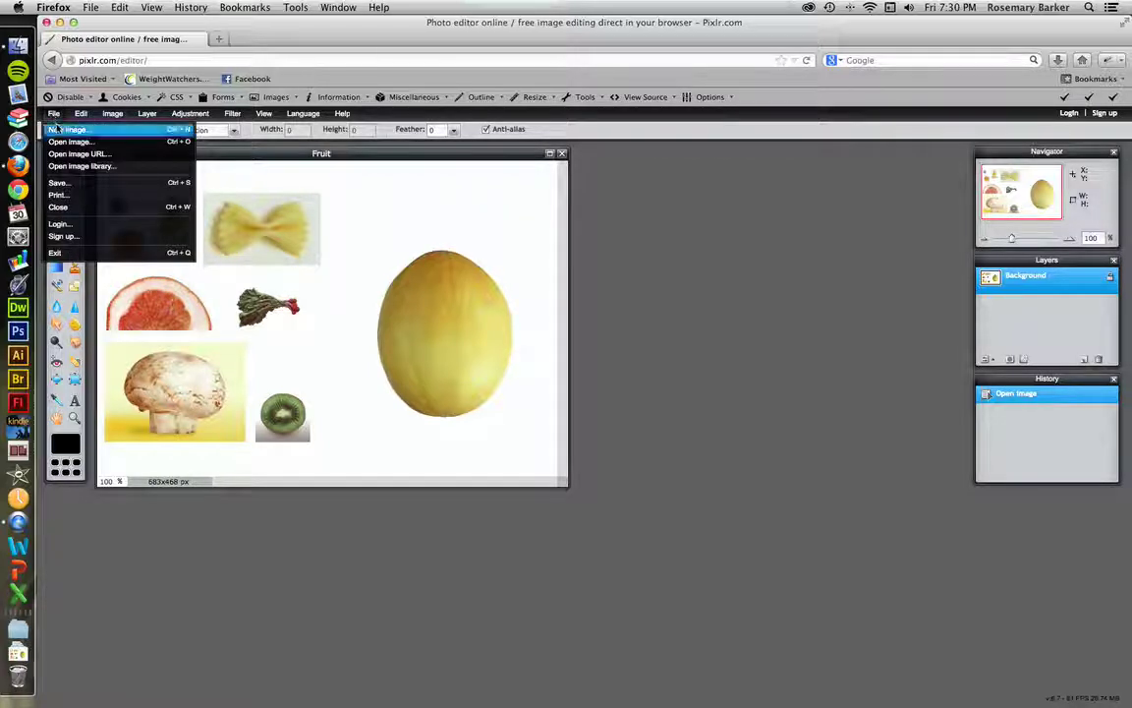
left_click(57, 129)
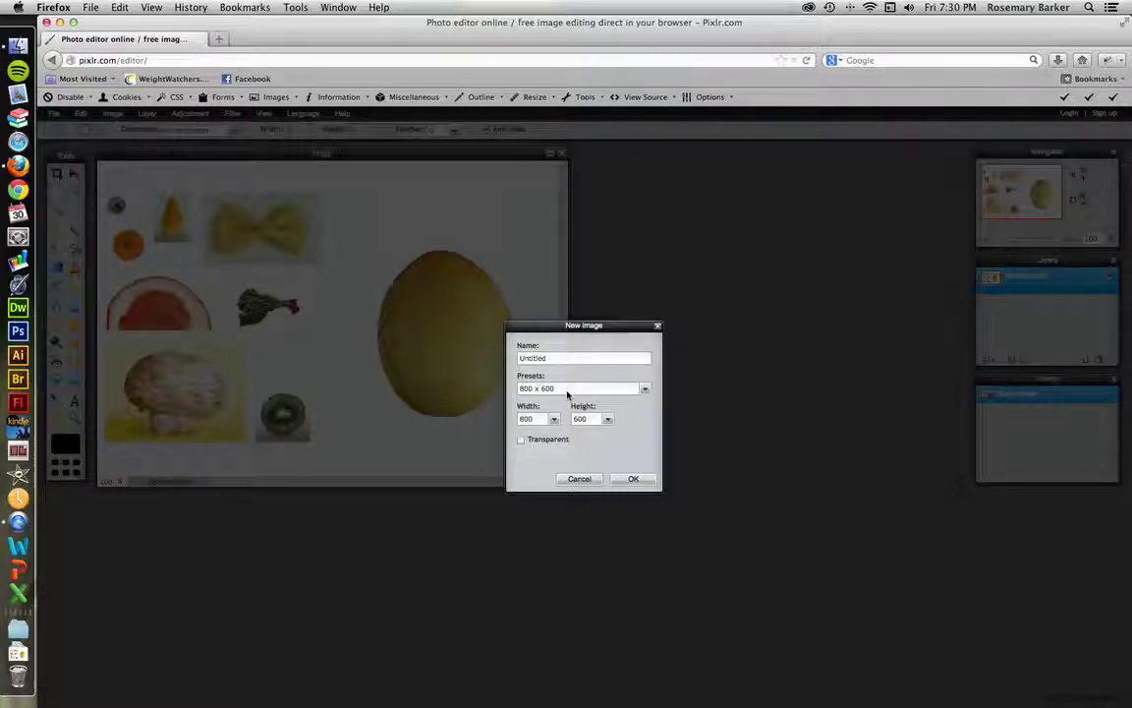
left_click(533, 358)
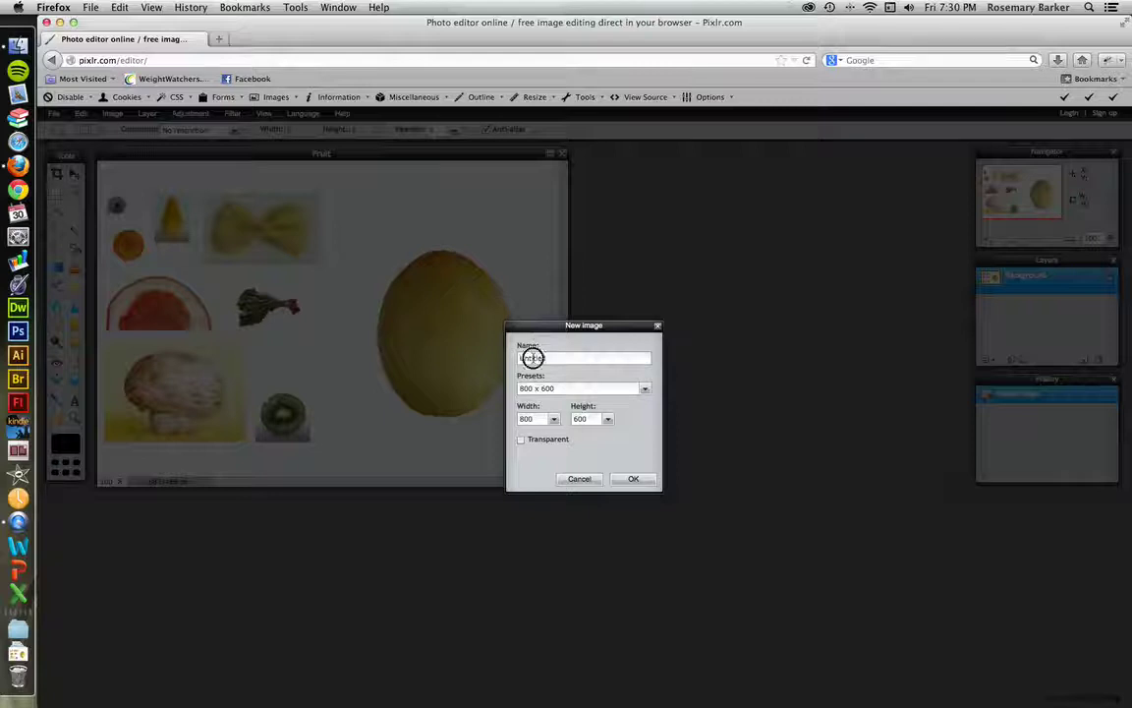
left_click(544, 358)
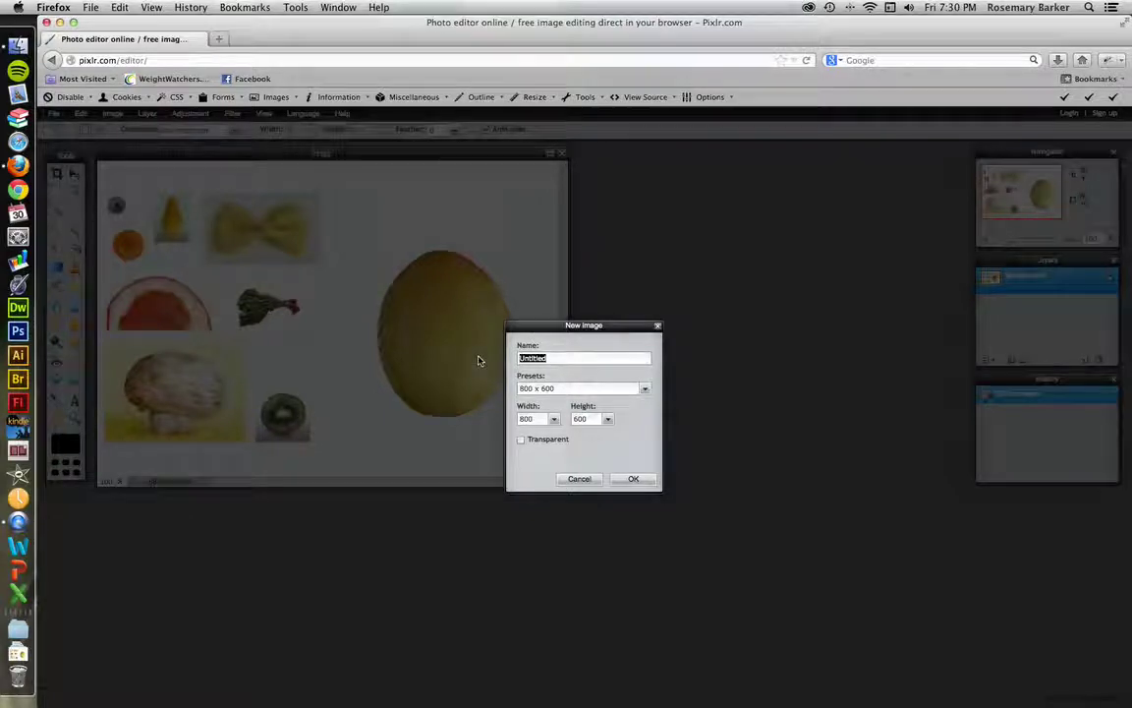
type("Project 21")
left_click(554, 420)
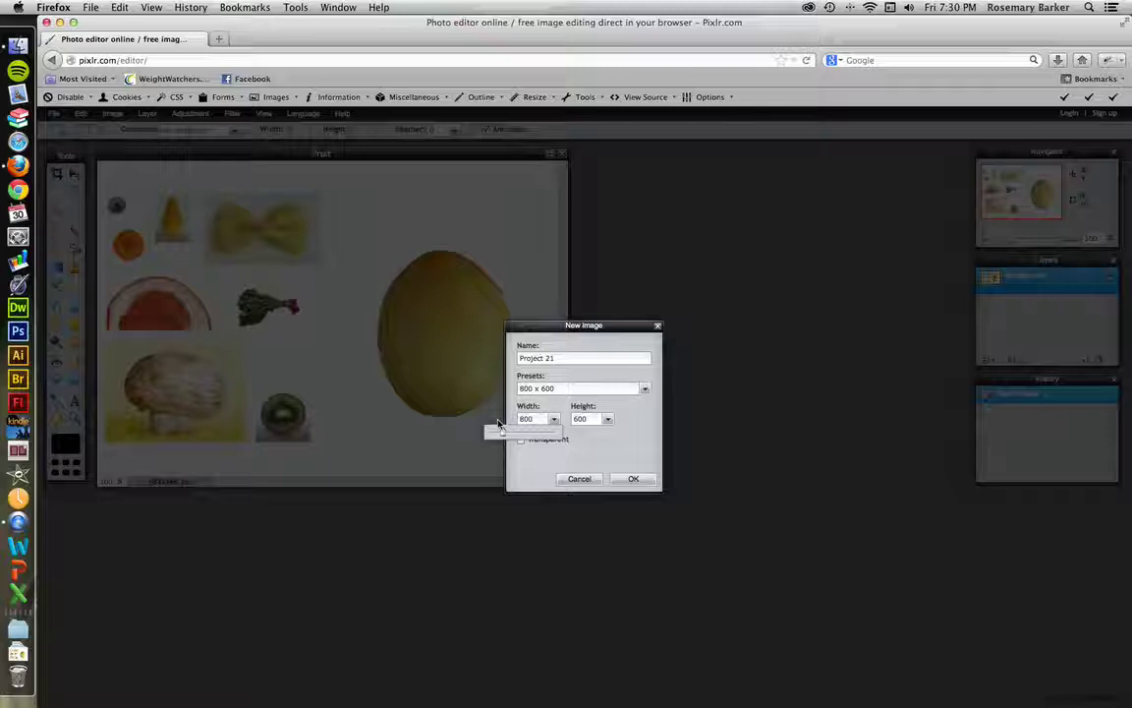
left_click(609, 421)
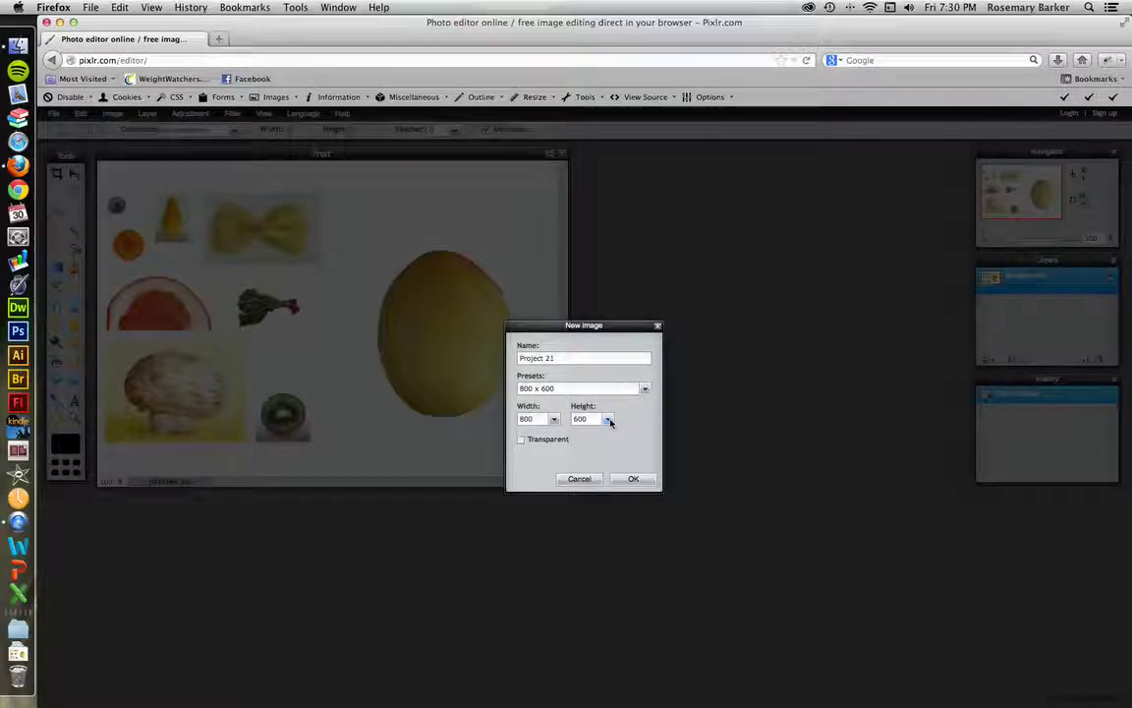
left_click(633, 478)
left_click(635, 479)
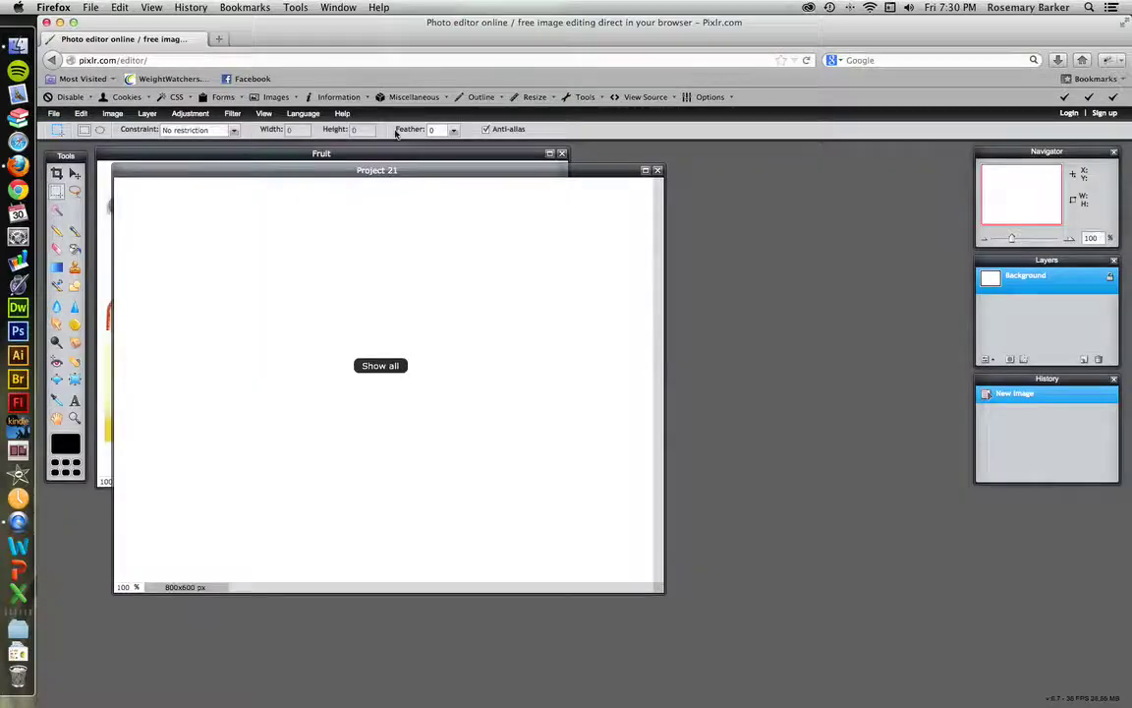
- Shift Project 21 aside and close the History and Navigator panels
left_click_drag(336, 169, 446, 178)
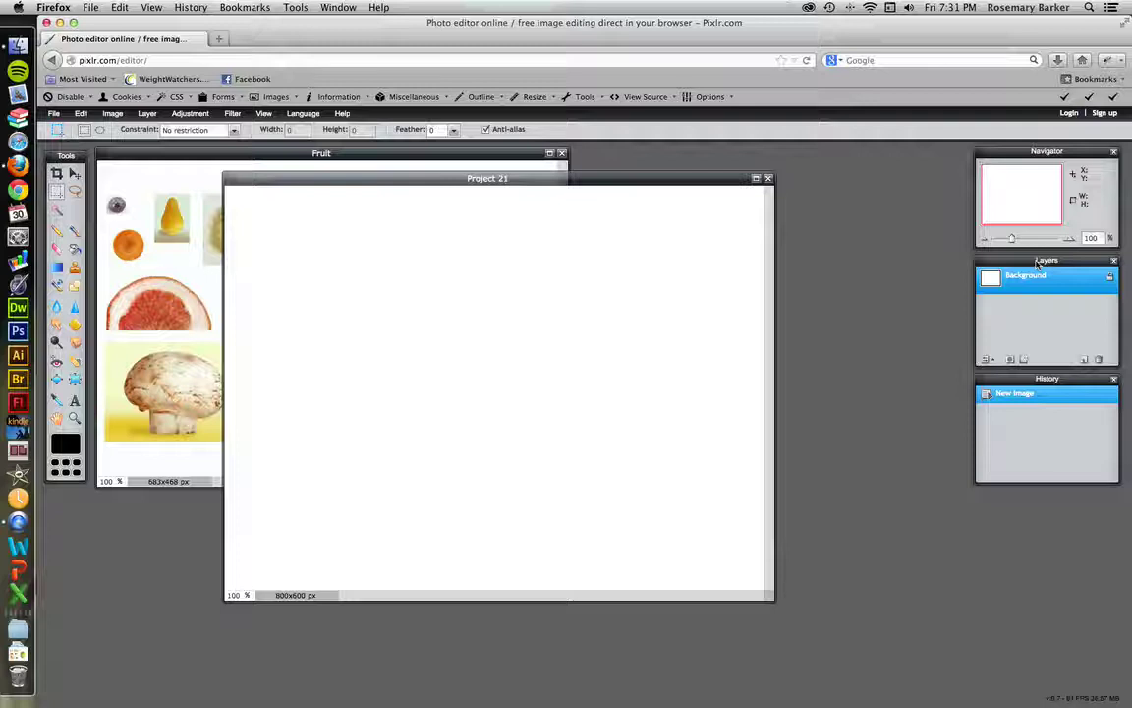
left_click(1114, 378)
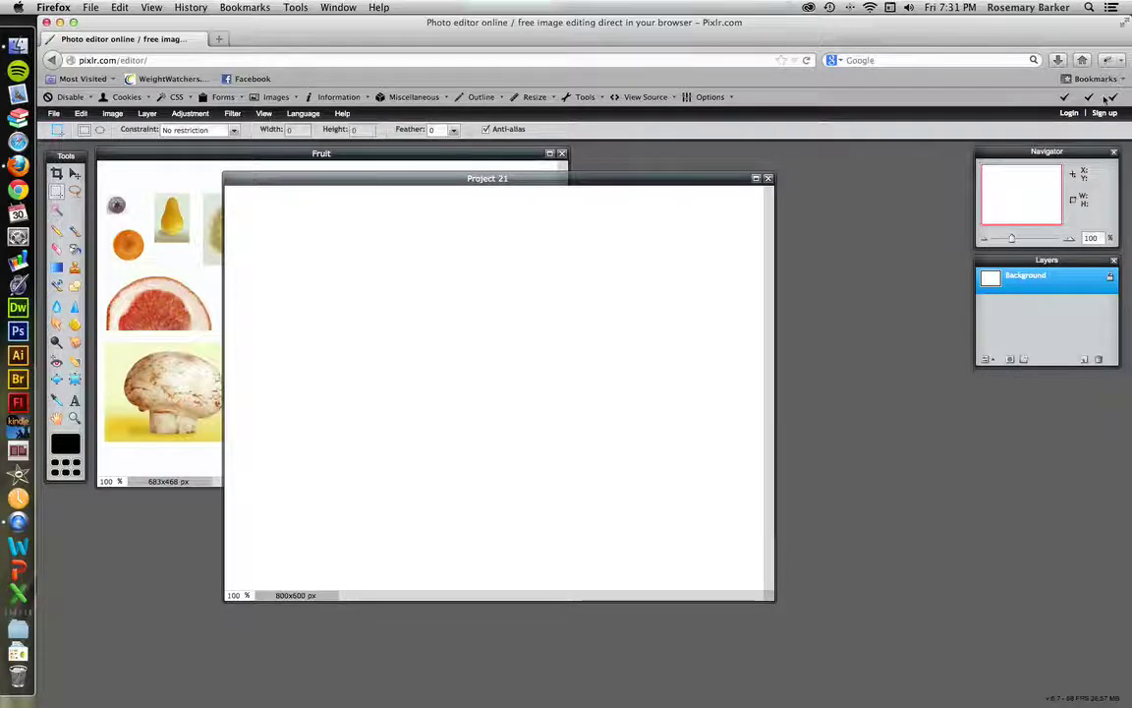
left_click(1114, 151)
- Move the Layers panel to the top, lengthen it, and place Project 21 right of Fruit
left_click_drag(1062, 260, 1056, 145)
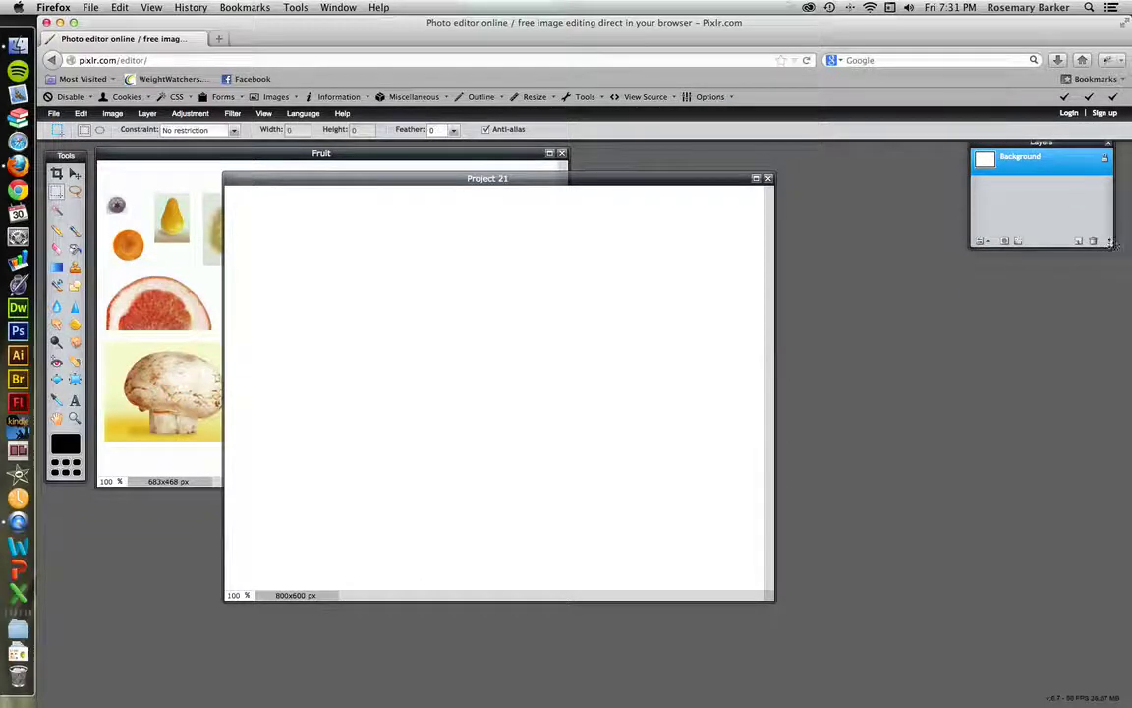
left_click_drag(1104, 249, 1098, 455)
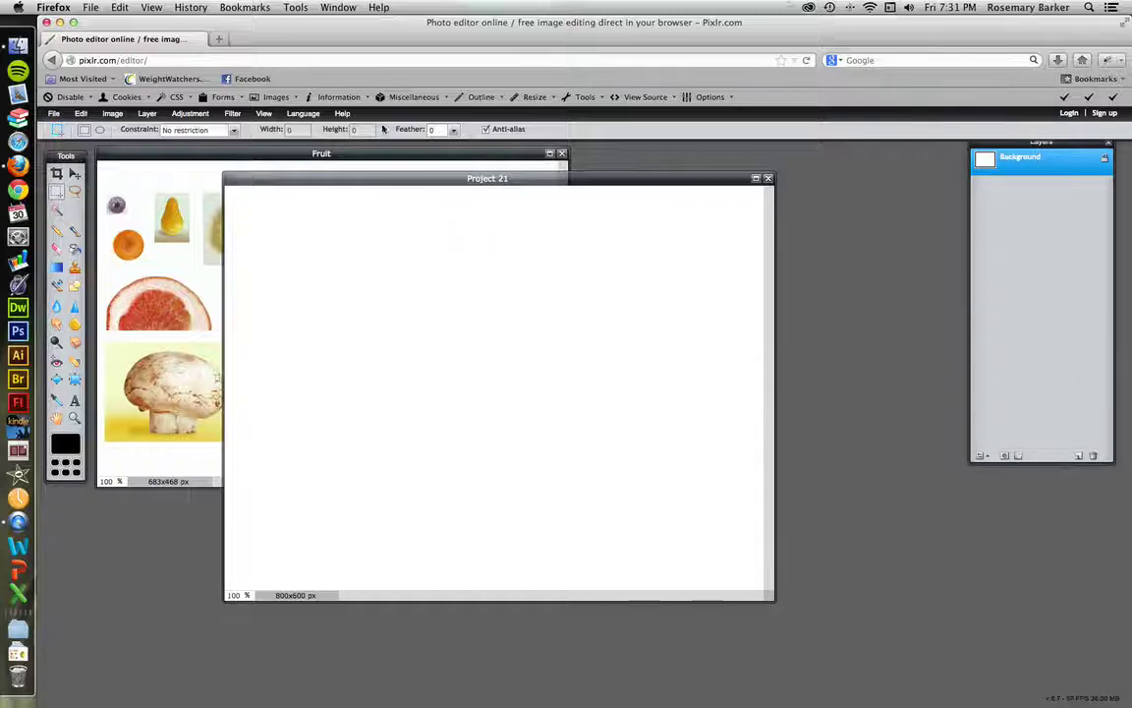
left_click(398, 184)
left_click_drag(398, 184, 552, 170)
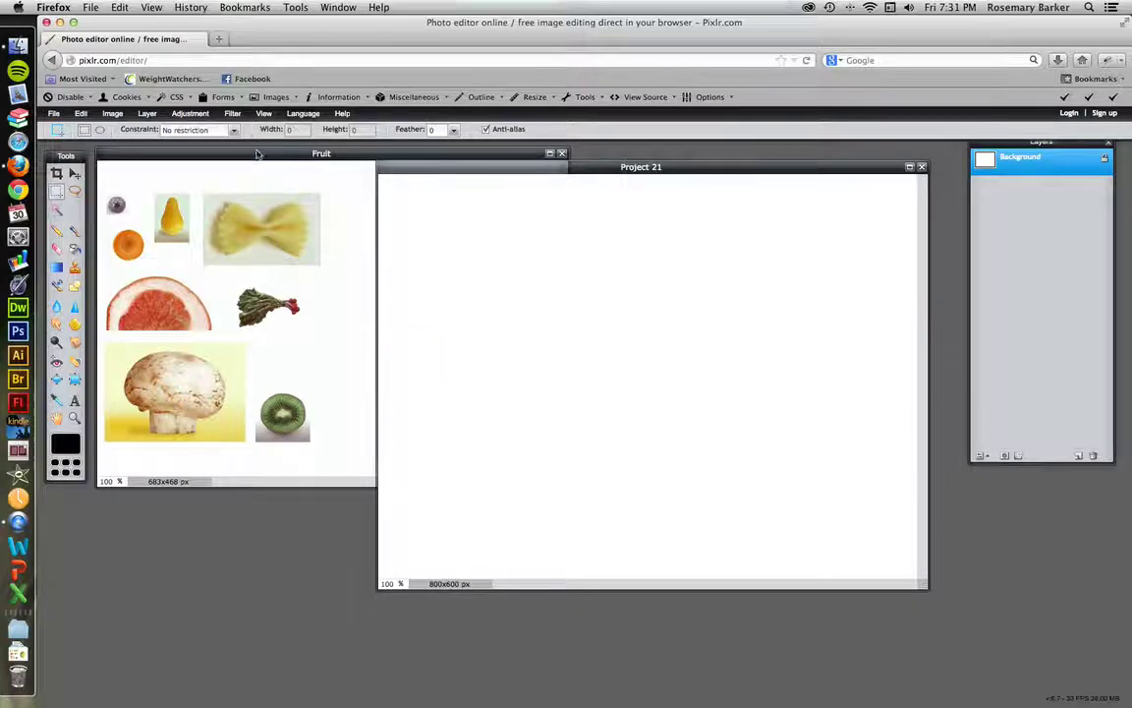
- Bring Fruit forward and draw an elliptical selection around the melon
left_click(211, 246)
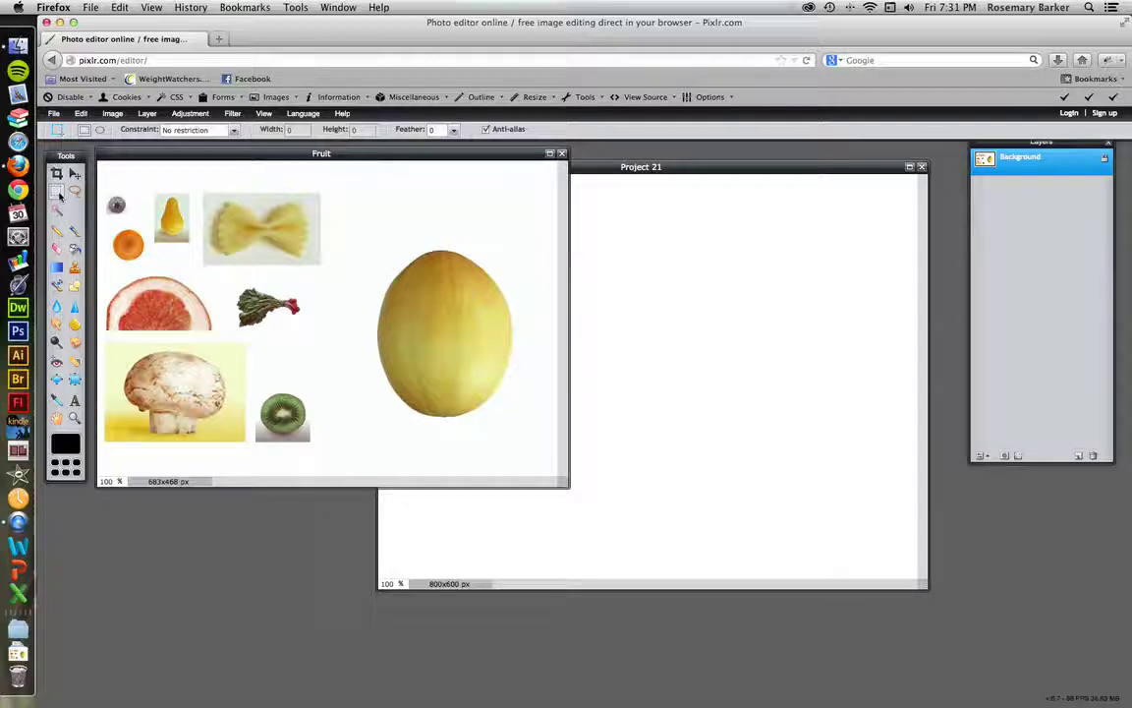
left_click(98, 131)
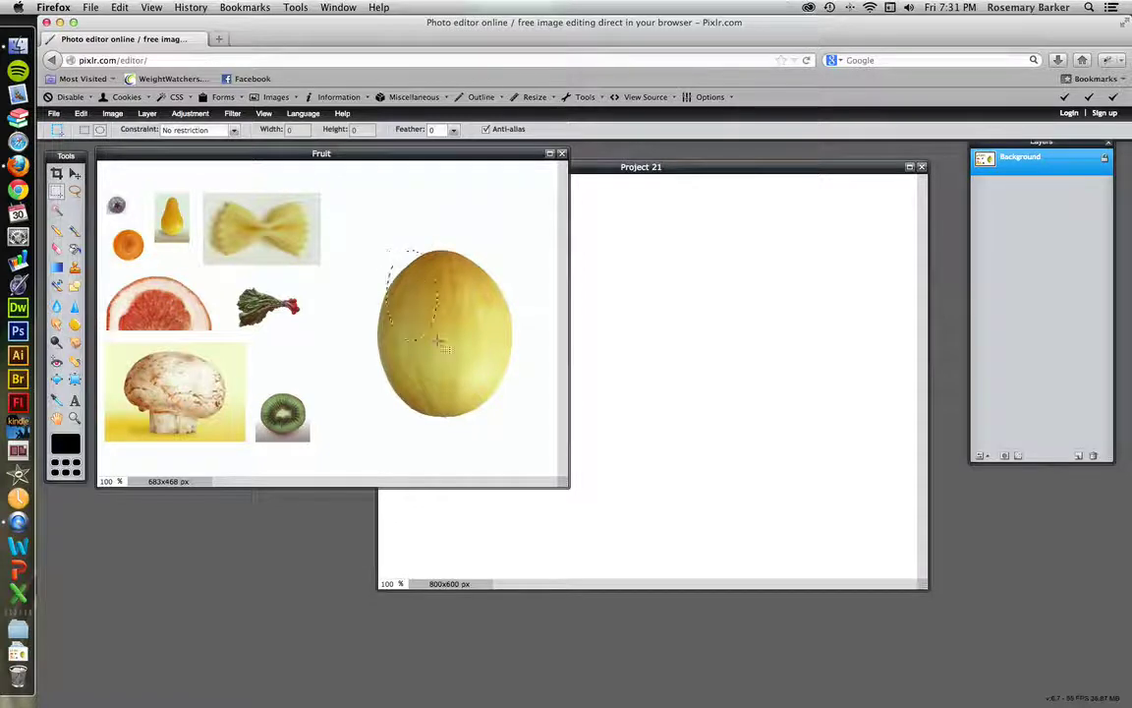
left_click_drag(386, 253, 518, 420)
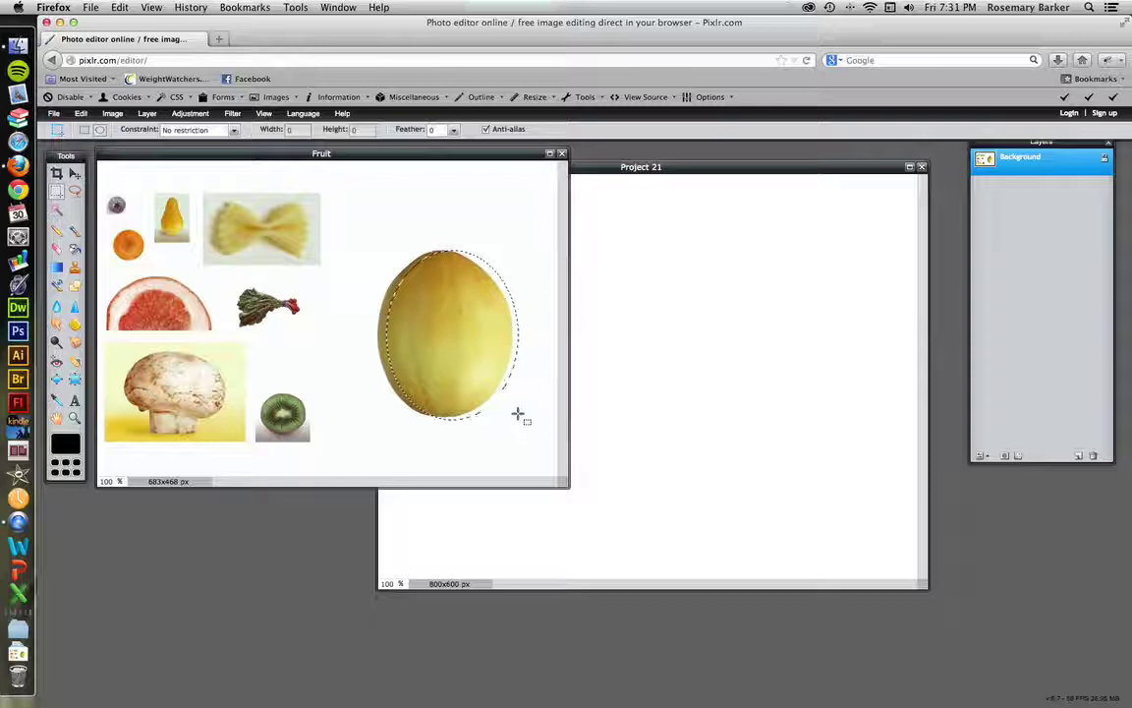
left_click_drag(450, 341, 439, 346)
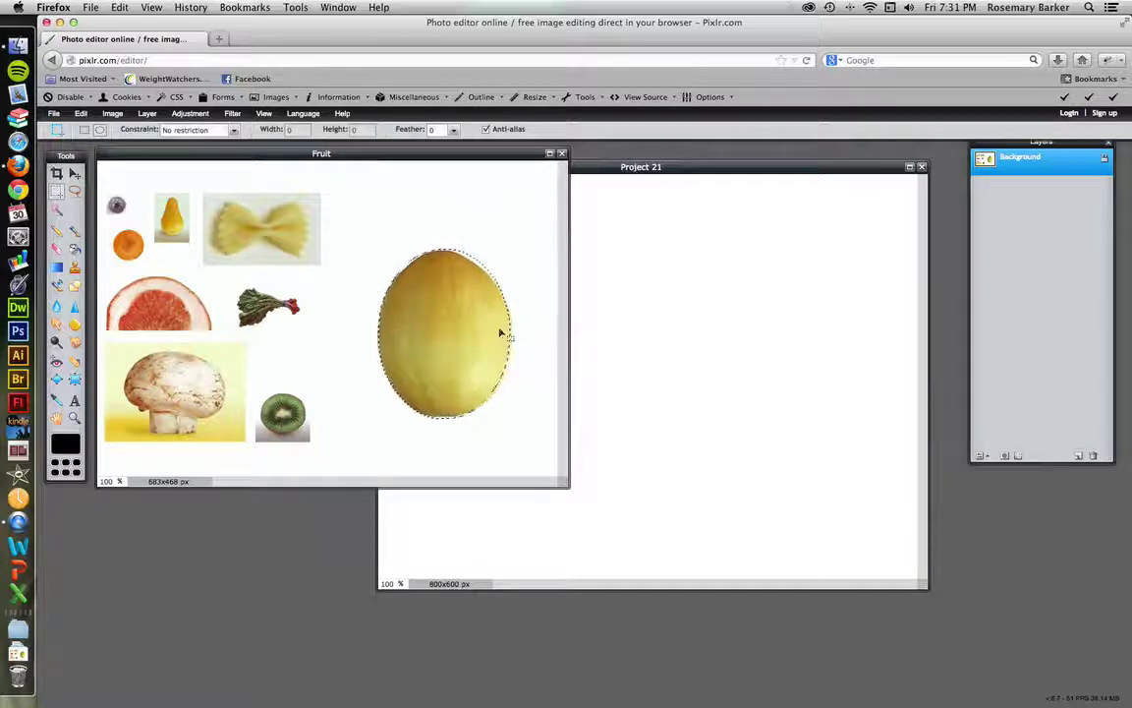
- Deselect all and redraw a better-fitting oval around the melon
key("super+d")
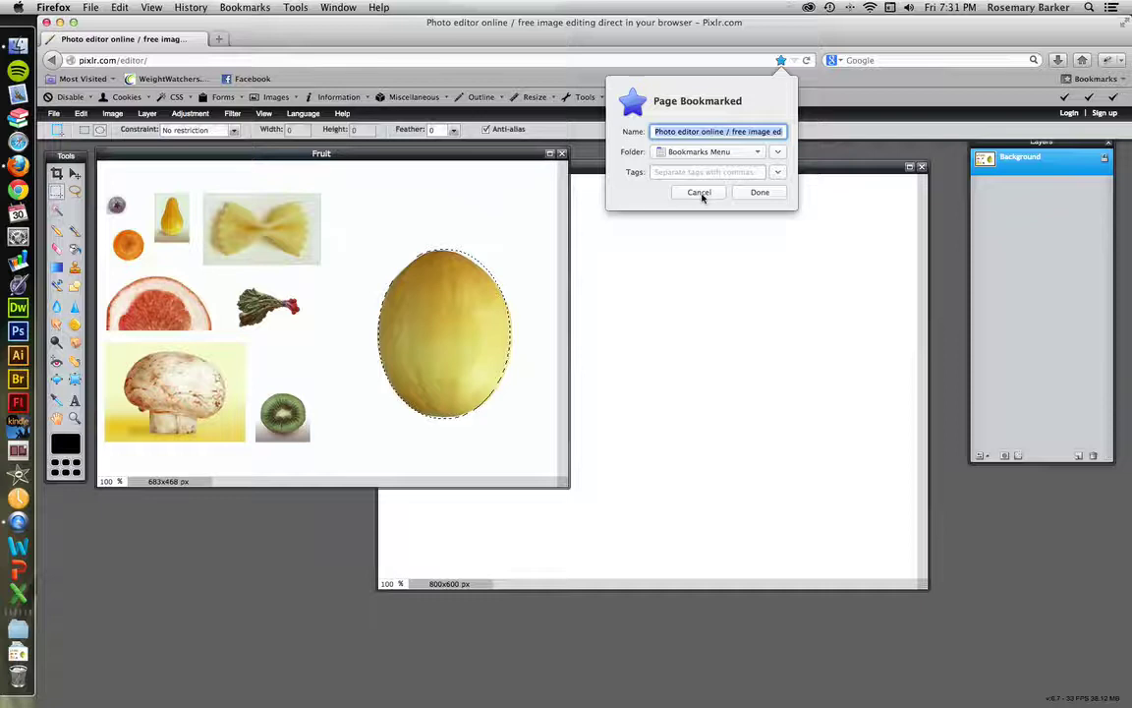
left_click(700, 193)
left_click(83, 114)
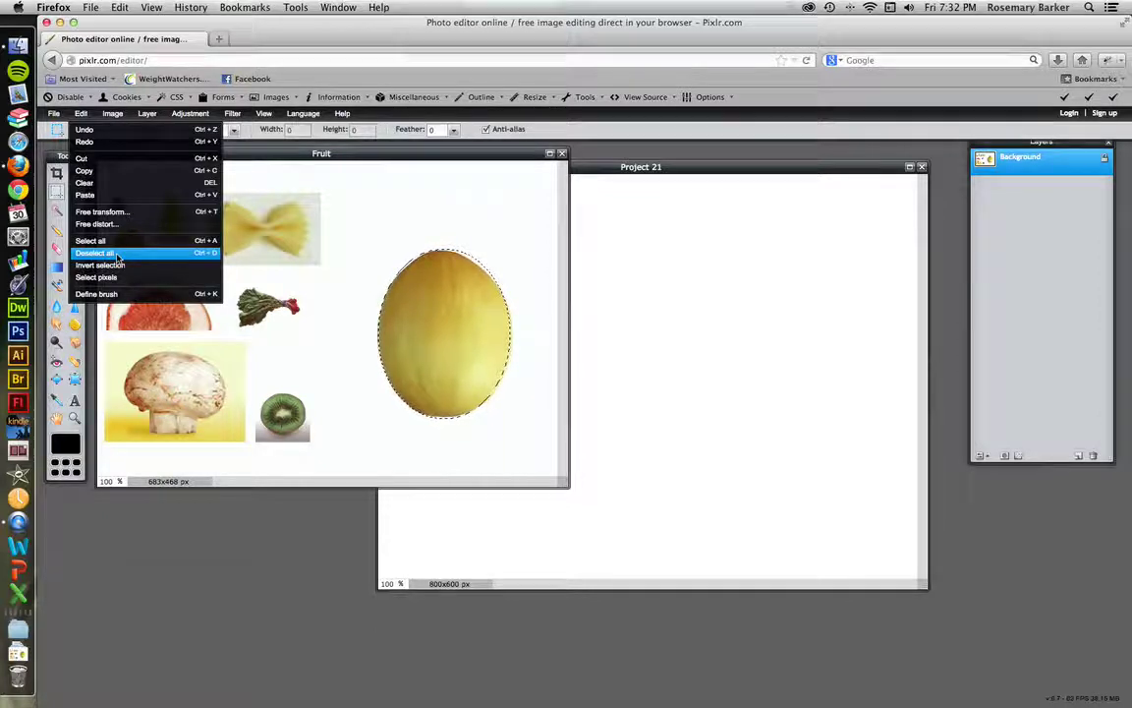
left_click(117, 253)
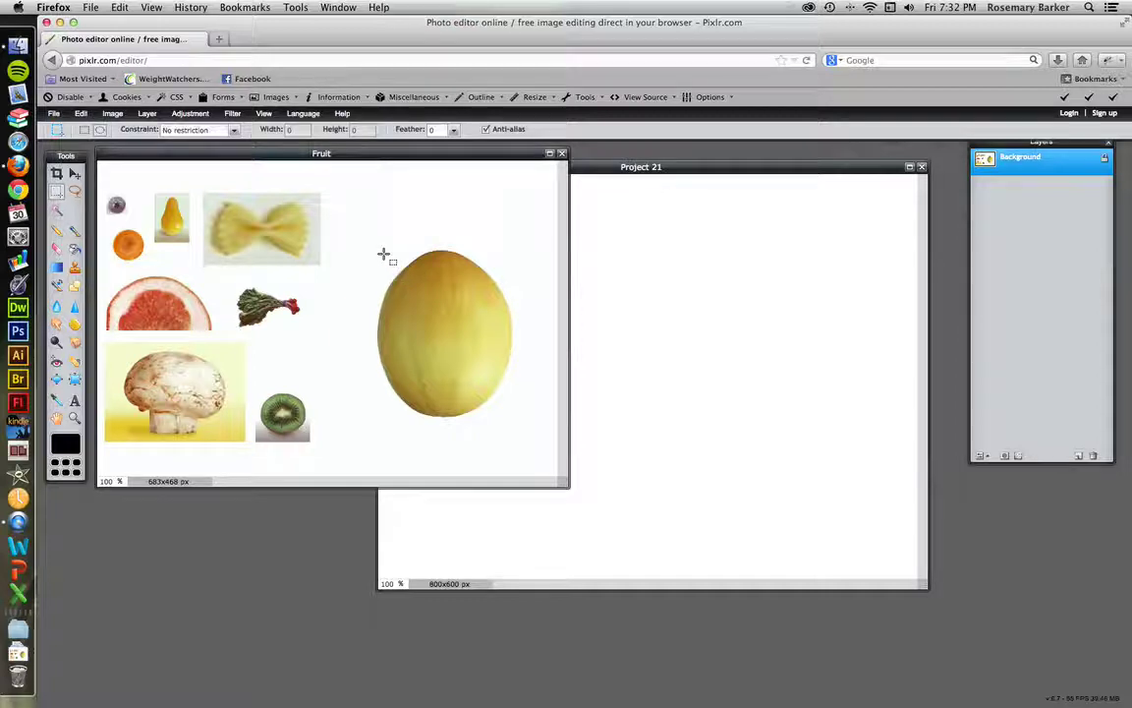
left_click_drag(401, 279, 512, 420)
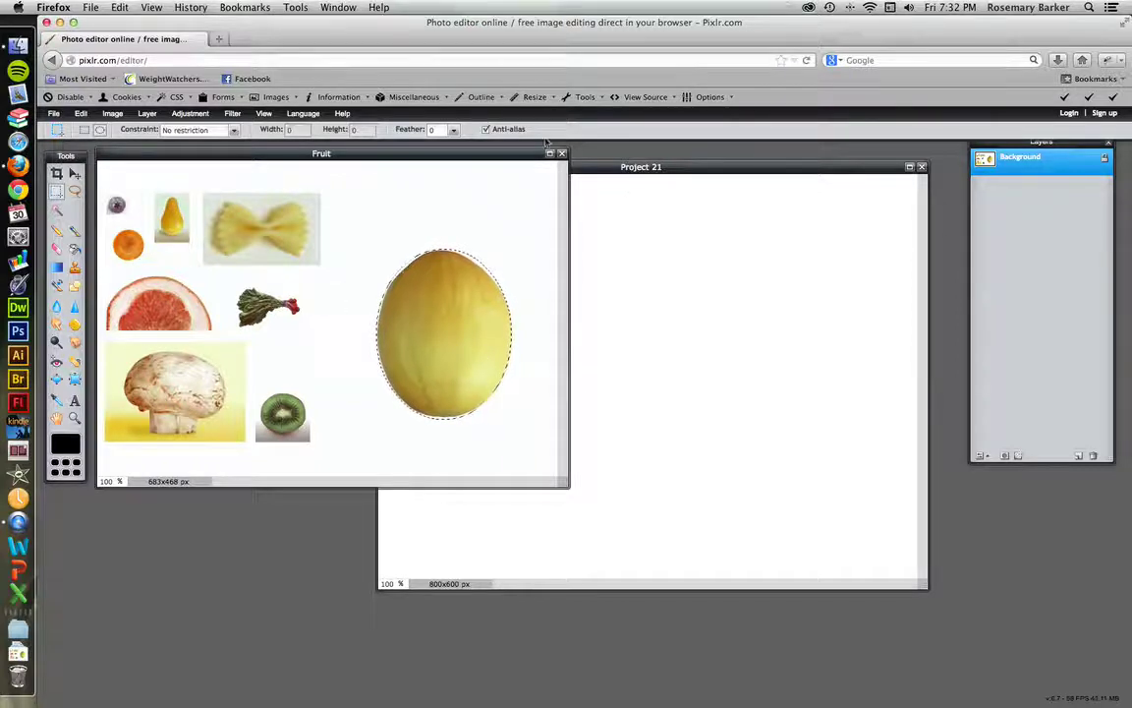
- Copy the selected melon and paste it into Project 21 as Layer 1
left_click(81, 113)
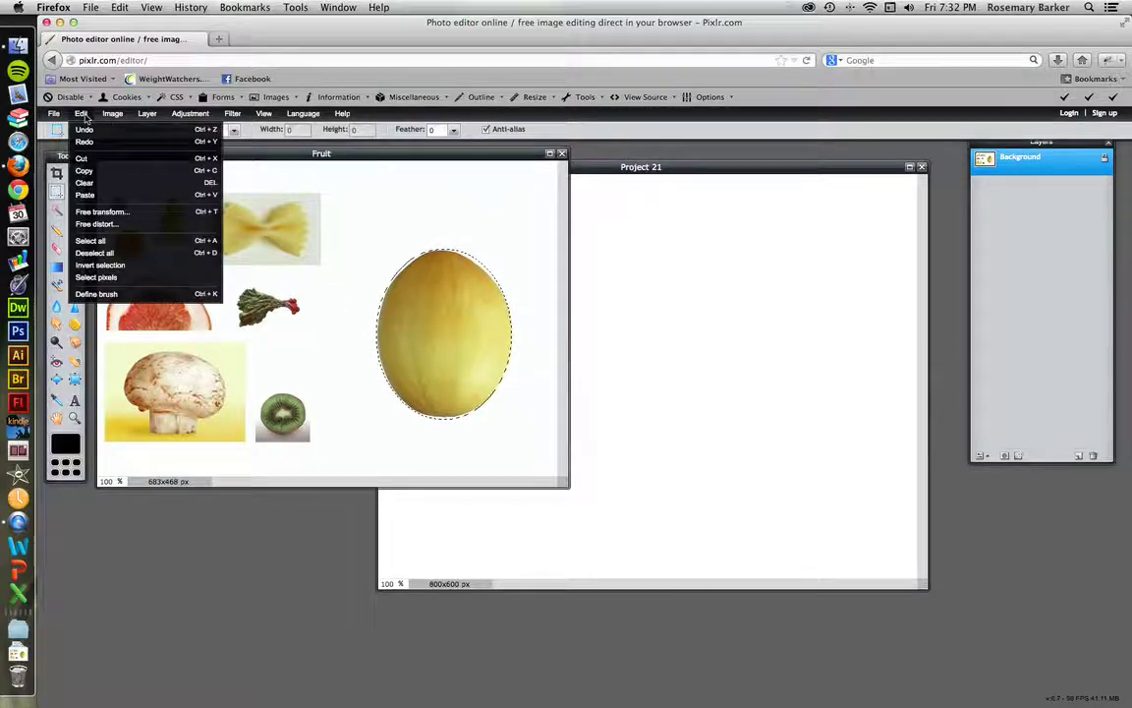
left_click(703, 172)
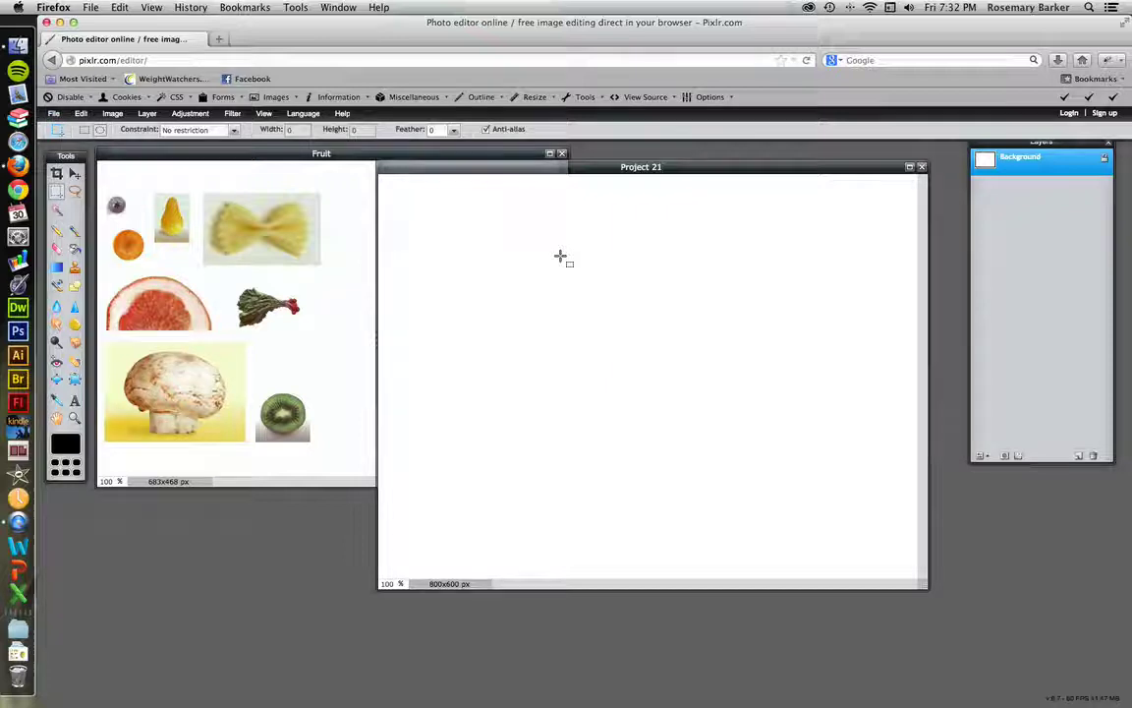
key("super+v")
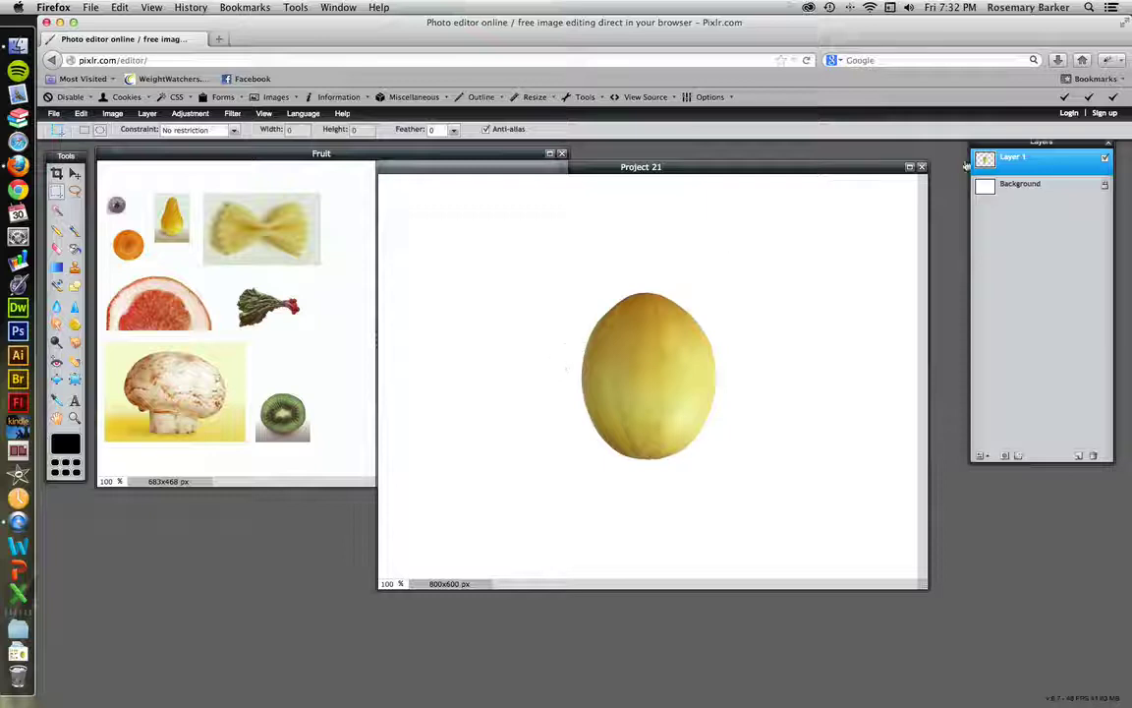
- Fill Project 21's white Background layer with black using the Paint Bucket
left_click(1093, 183)
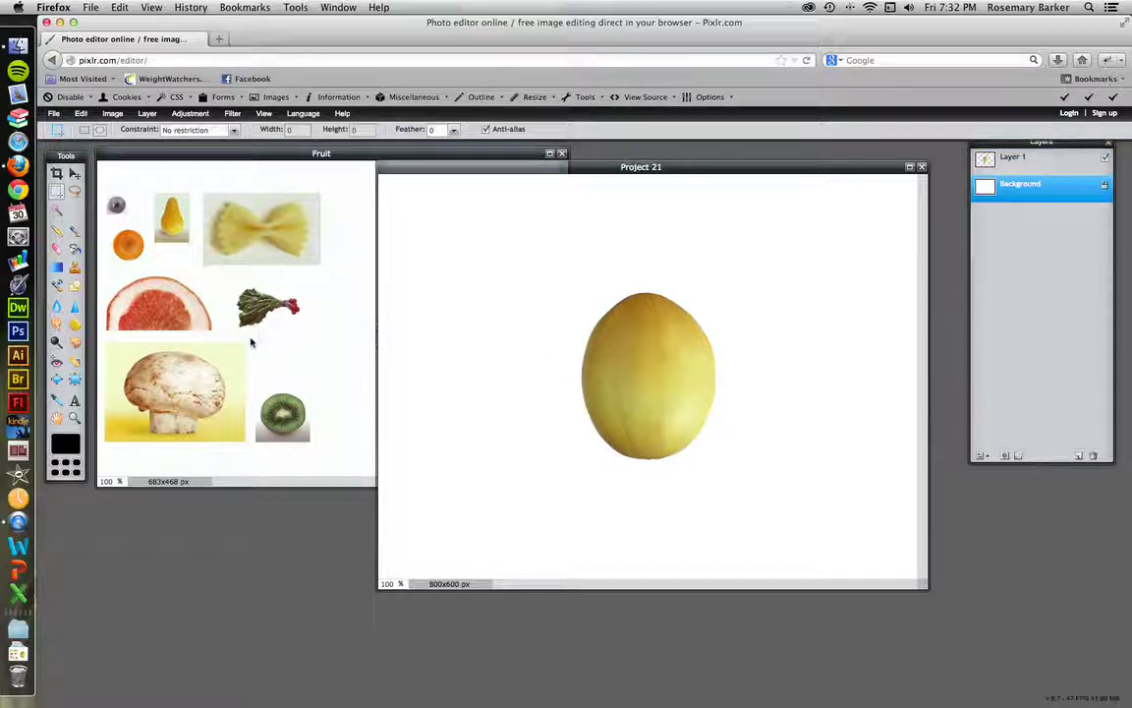
left_click(74, 248)
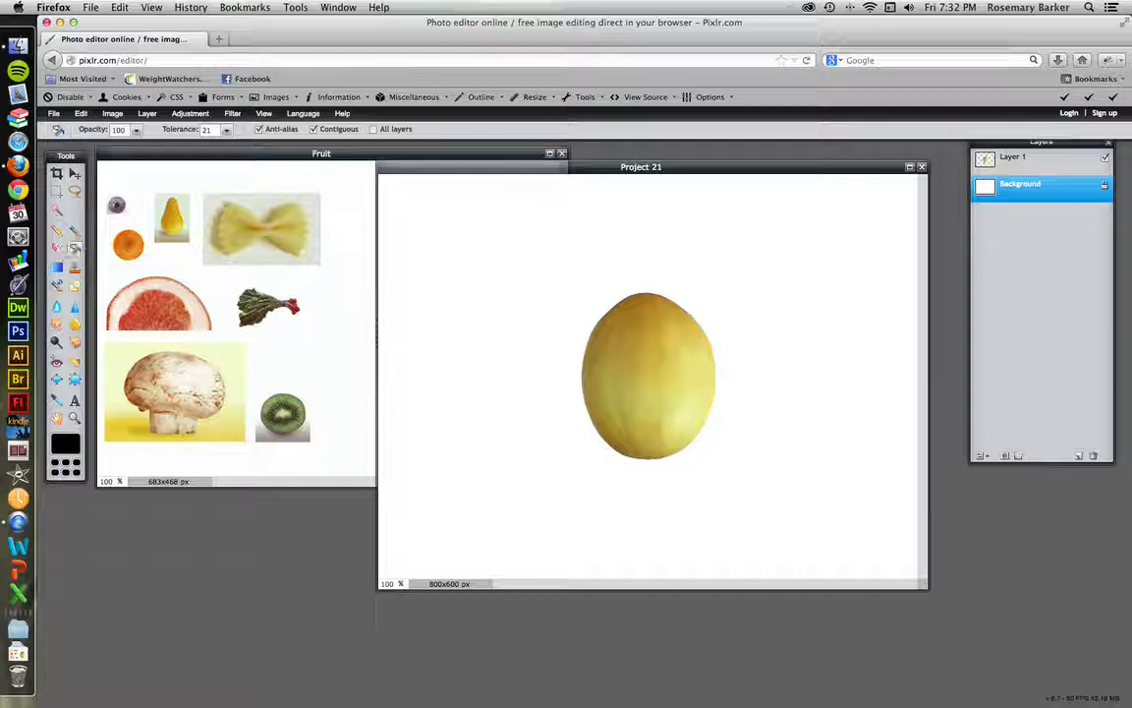
left_click(451, 250)
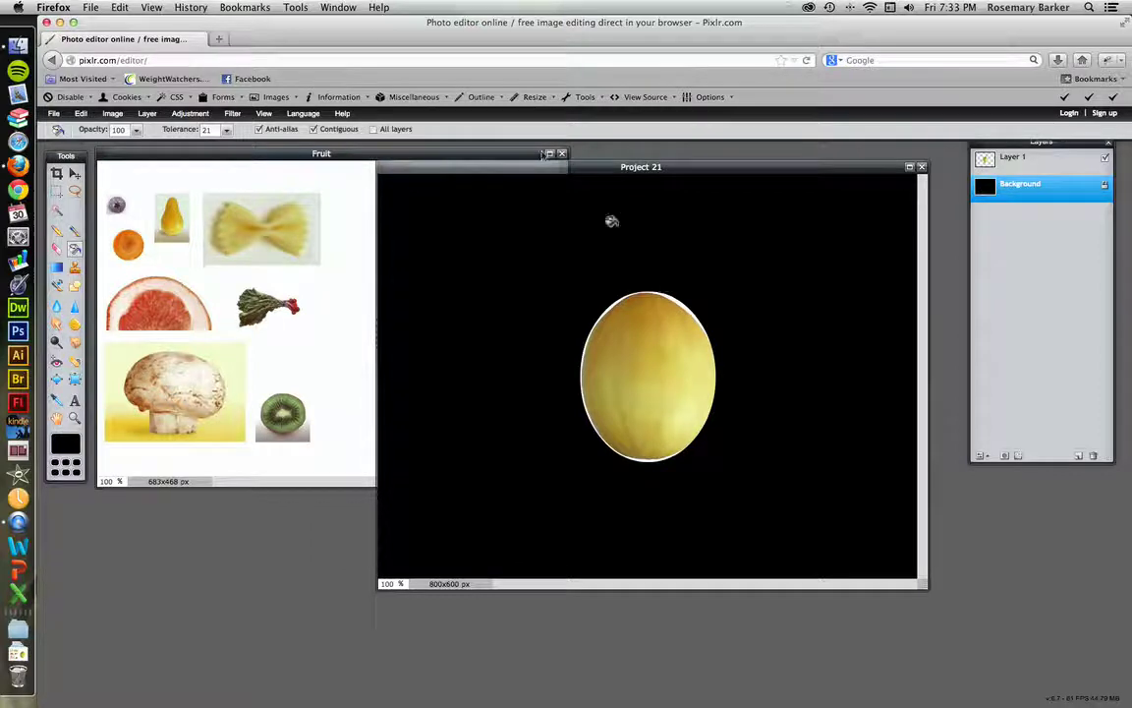
left_click(57, 248)
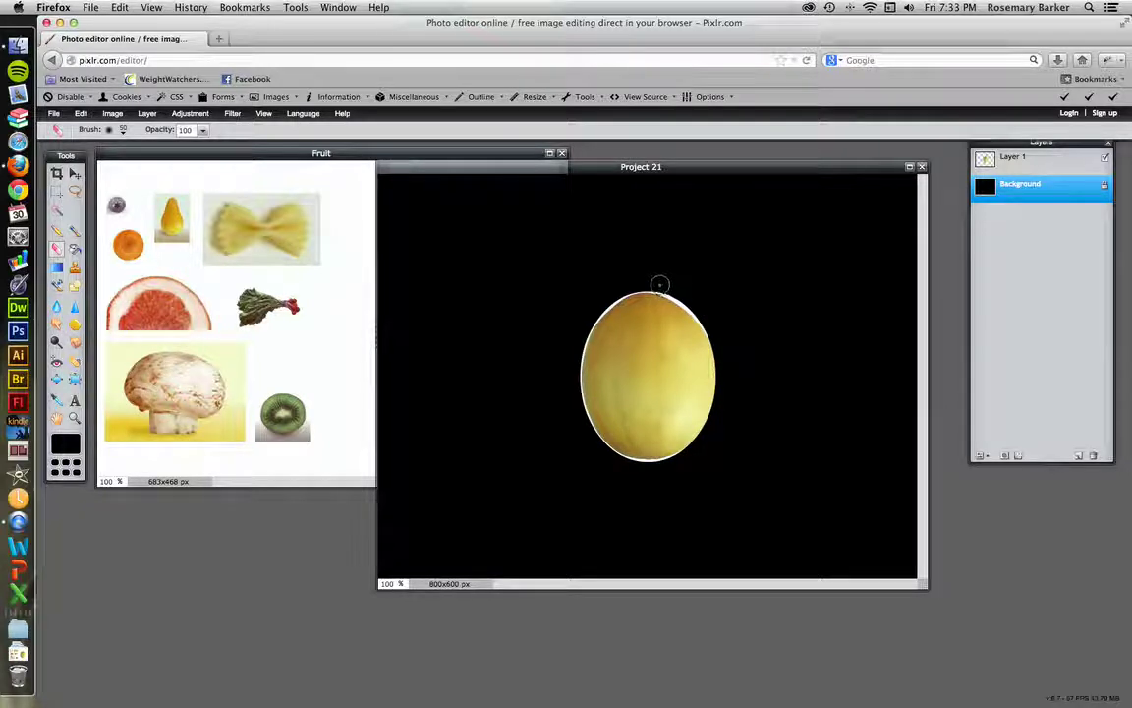
left_click(660, 285)
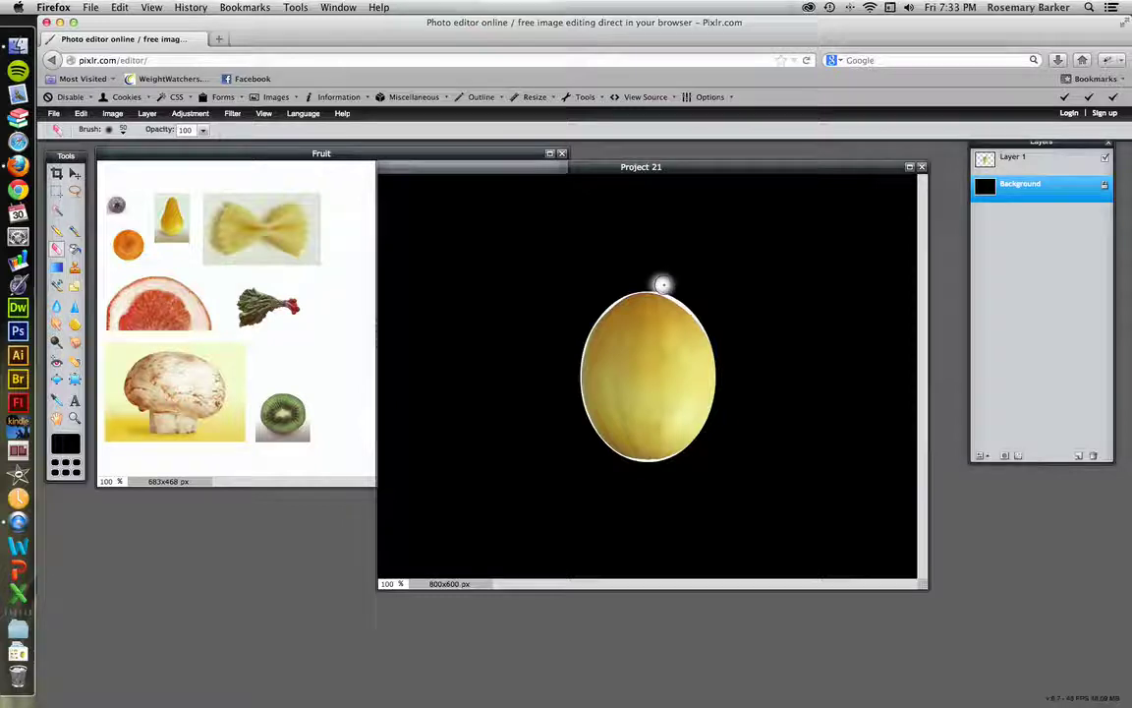
key("ctrl+z")
left_click(1055, 167)
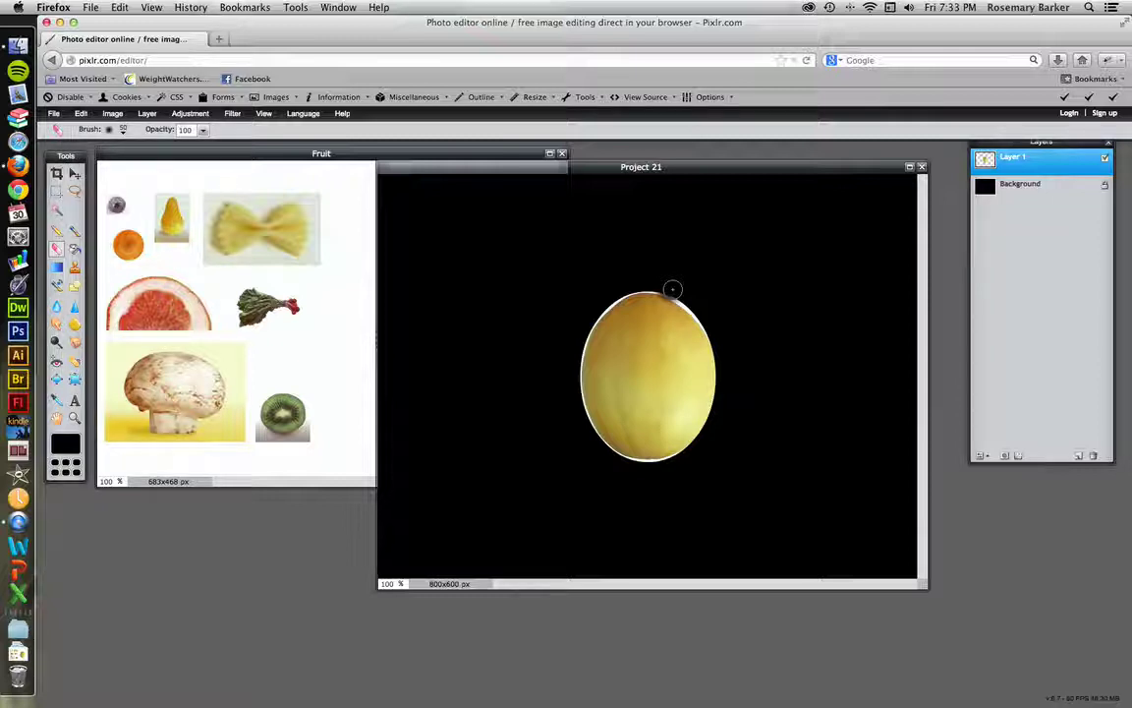
key("x")
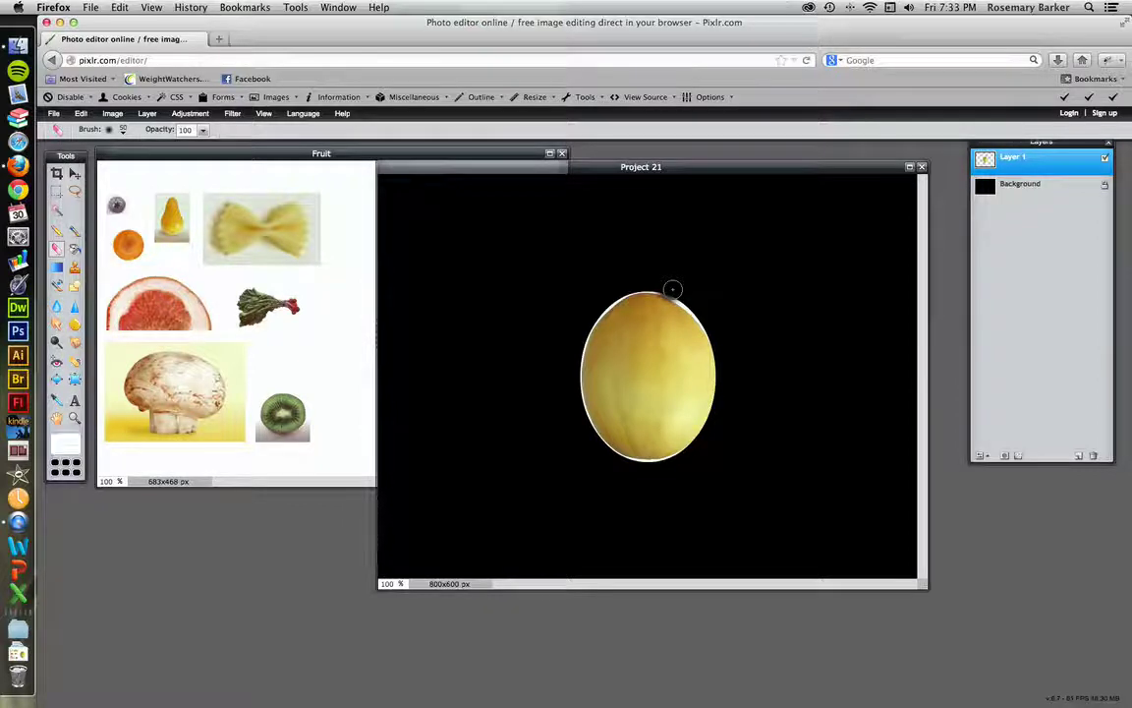
key("super+d")
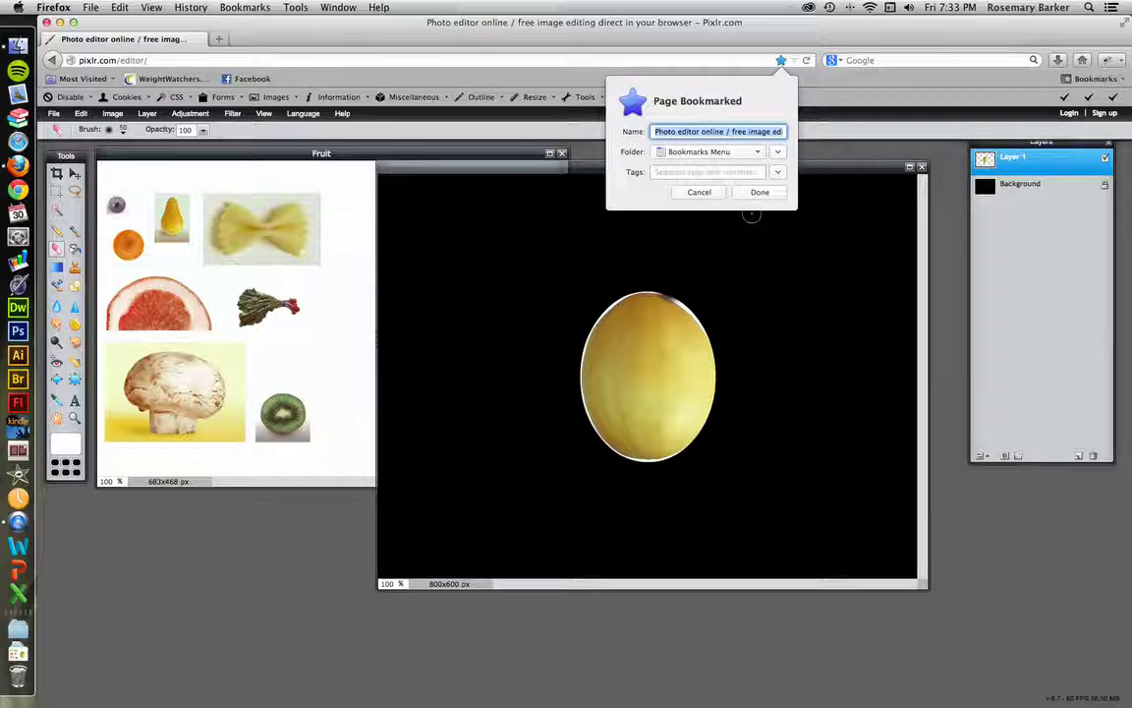
key("Return")
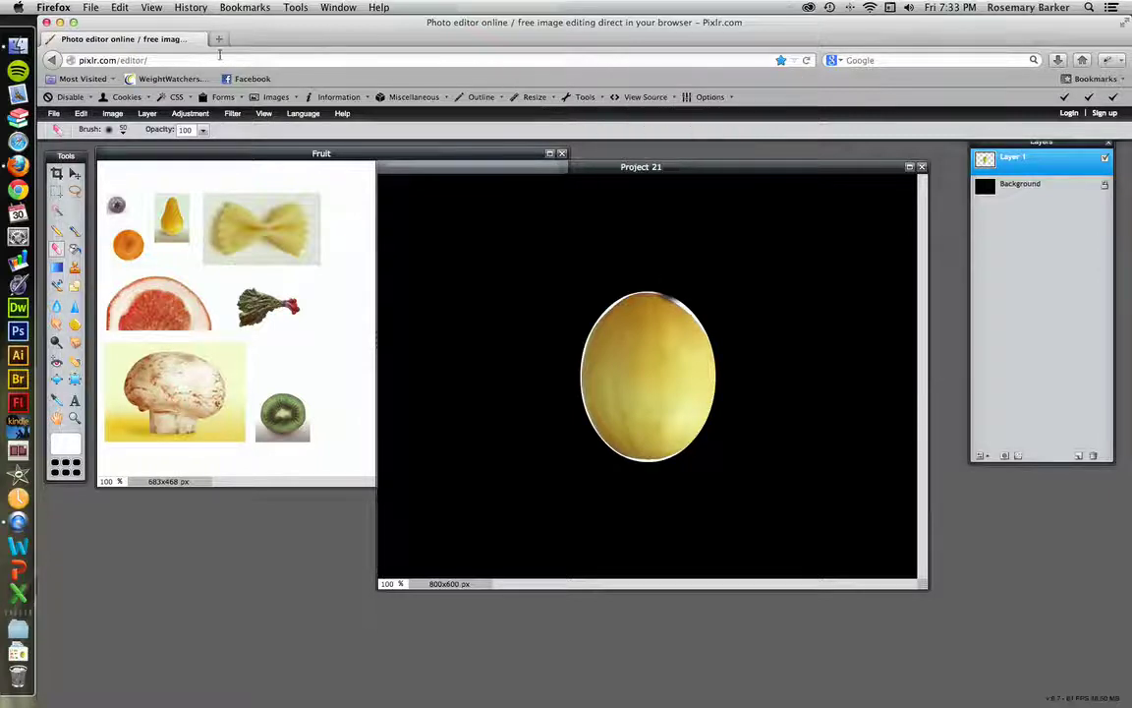
left_click(82, 114)
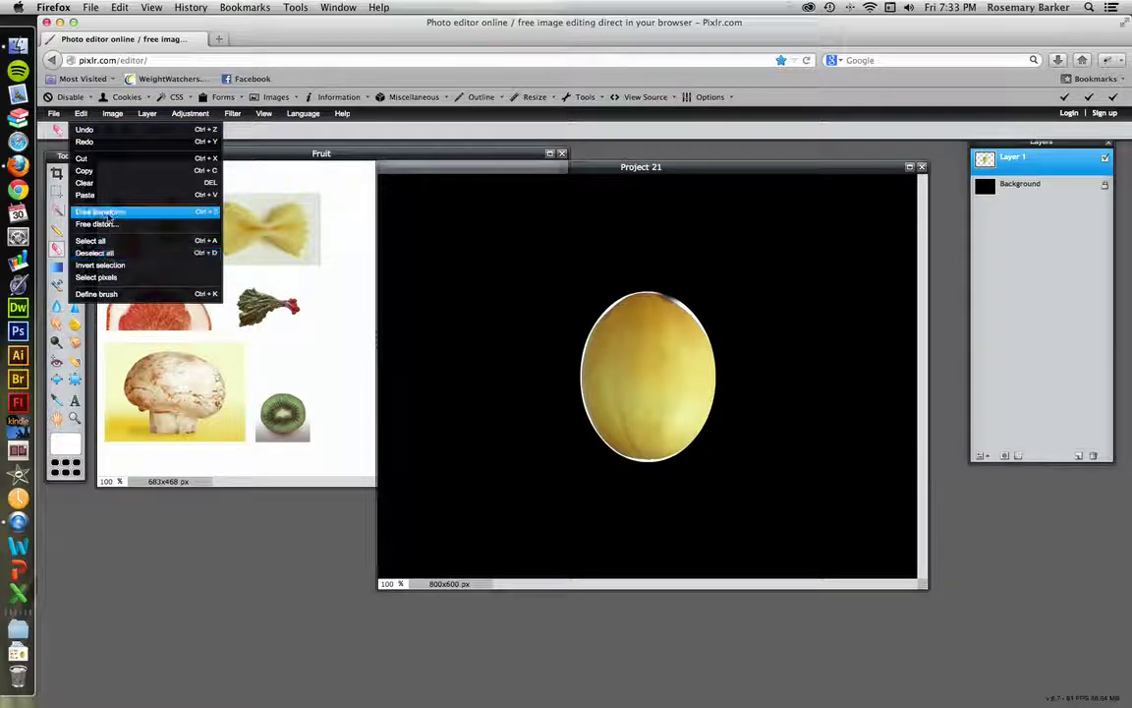
left_click(105, 132)
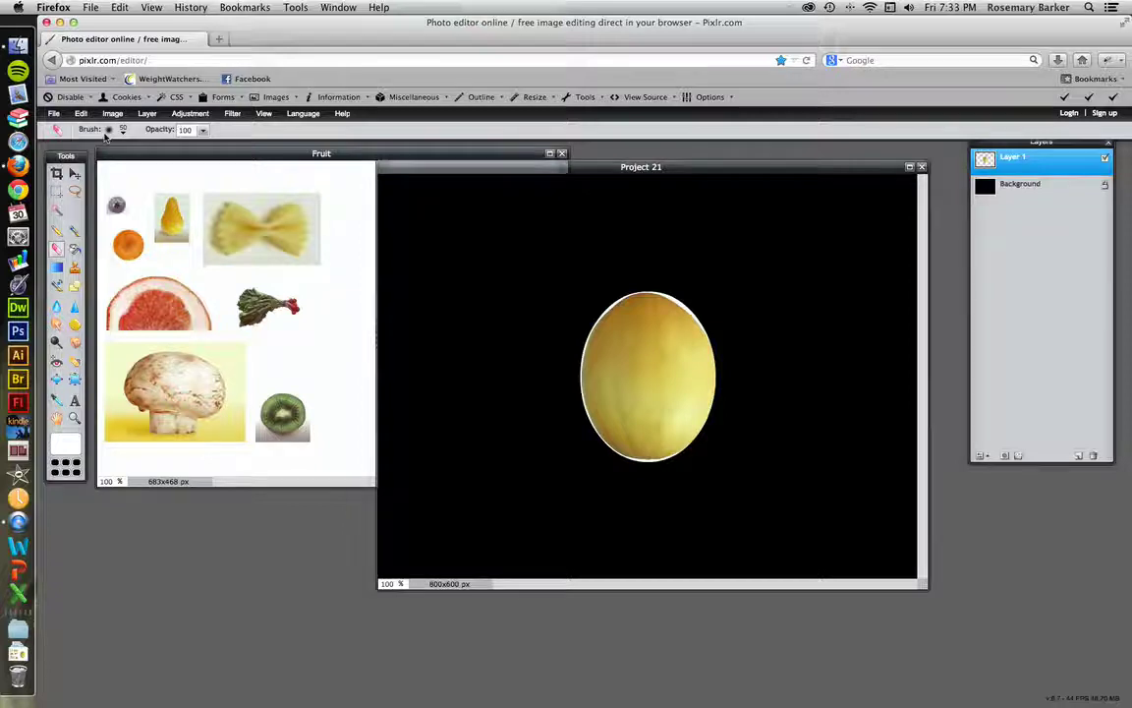
- Set the eraser hardness to 100 and erase the white fringe at the melon's top-right
left_click(123, 130)
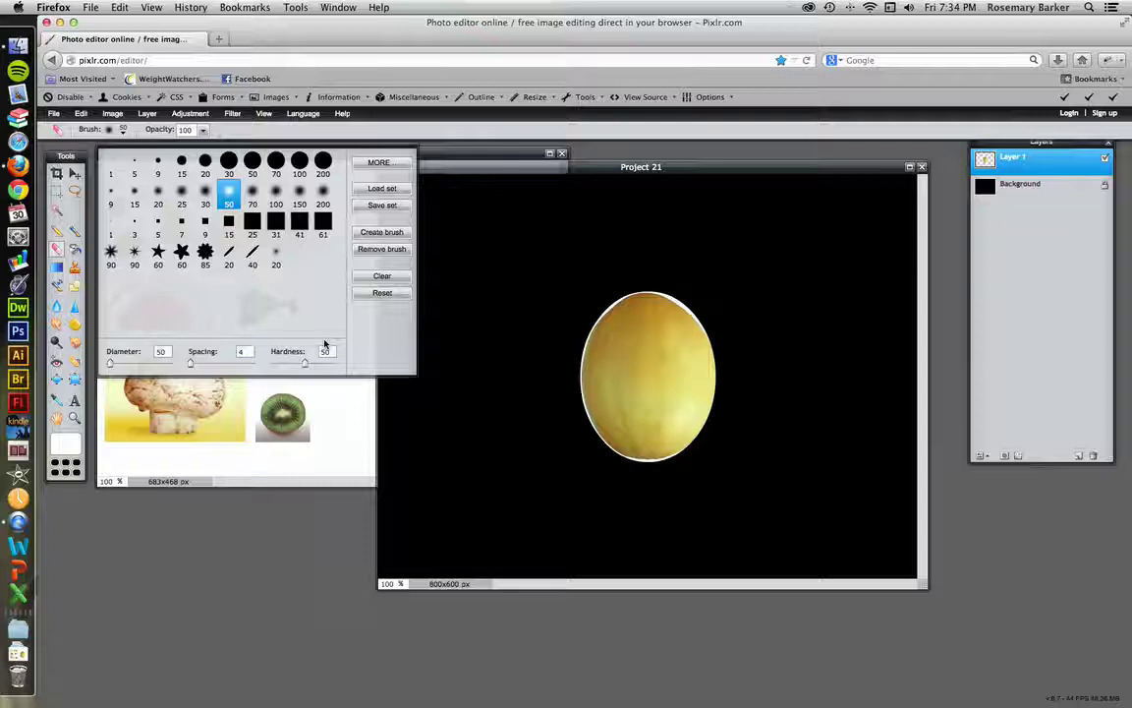
left_click_drag(305, 363, 339, 362)
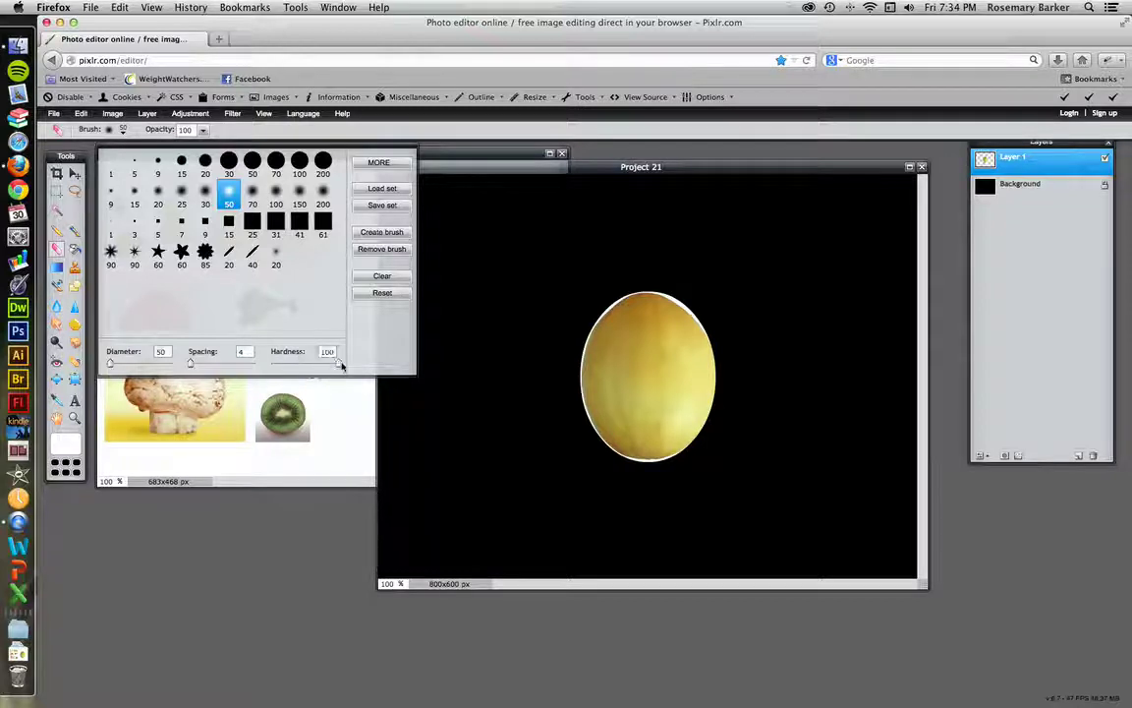
left_click(543, 122)
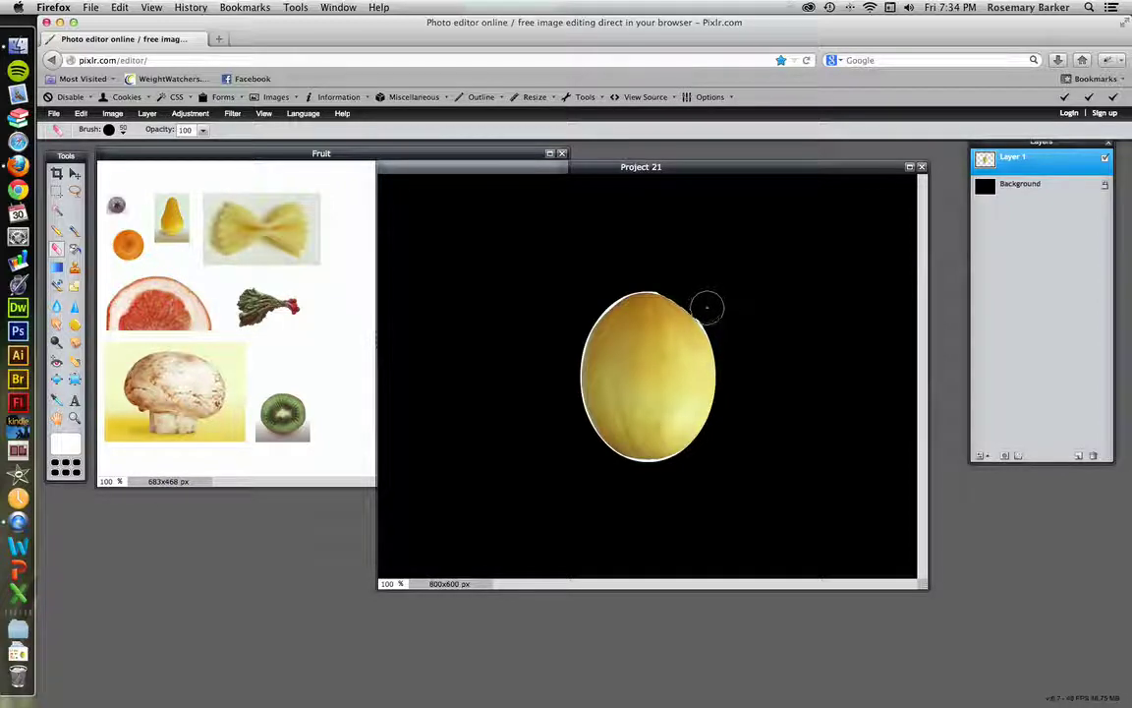
left_click_drag(711, 309, 711, 311)
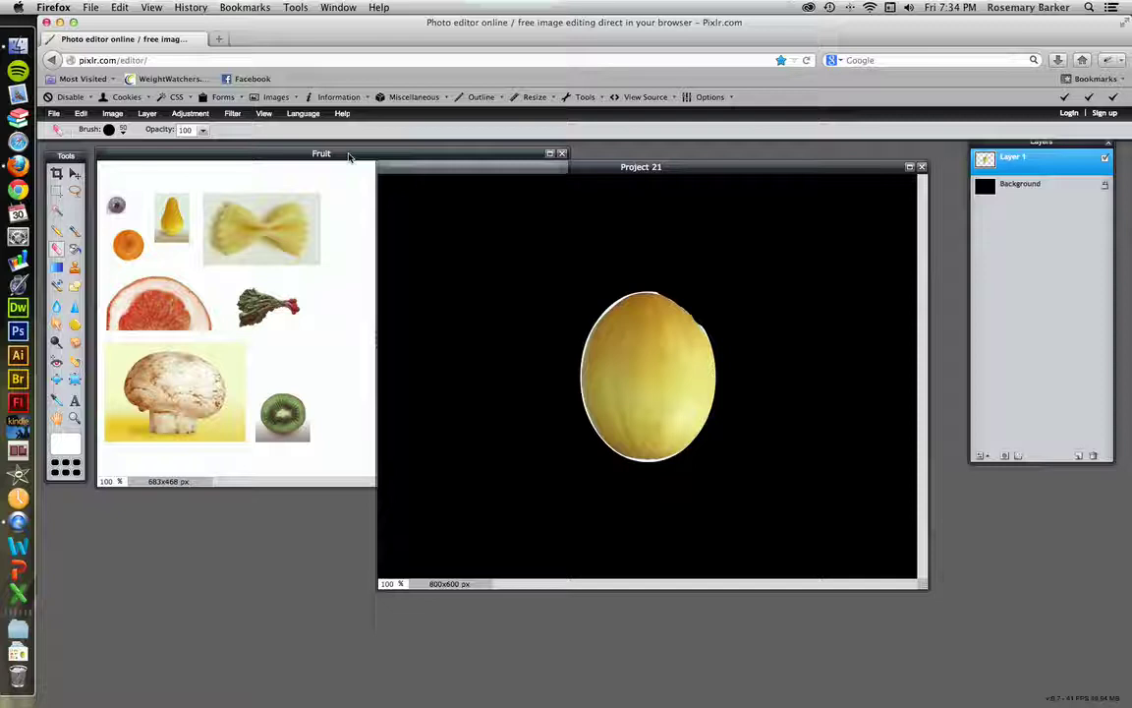
left_click(57, 211)
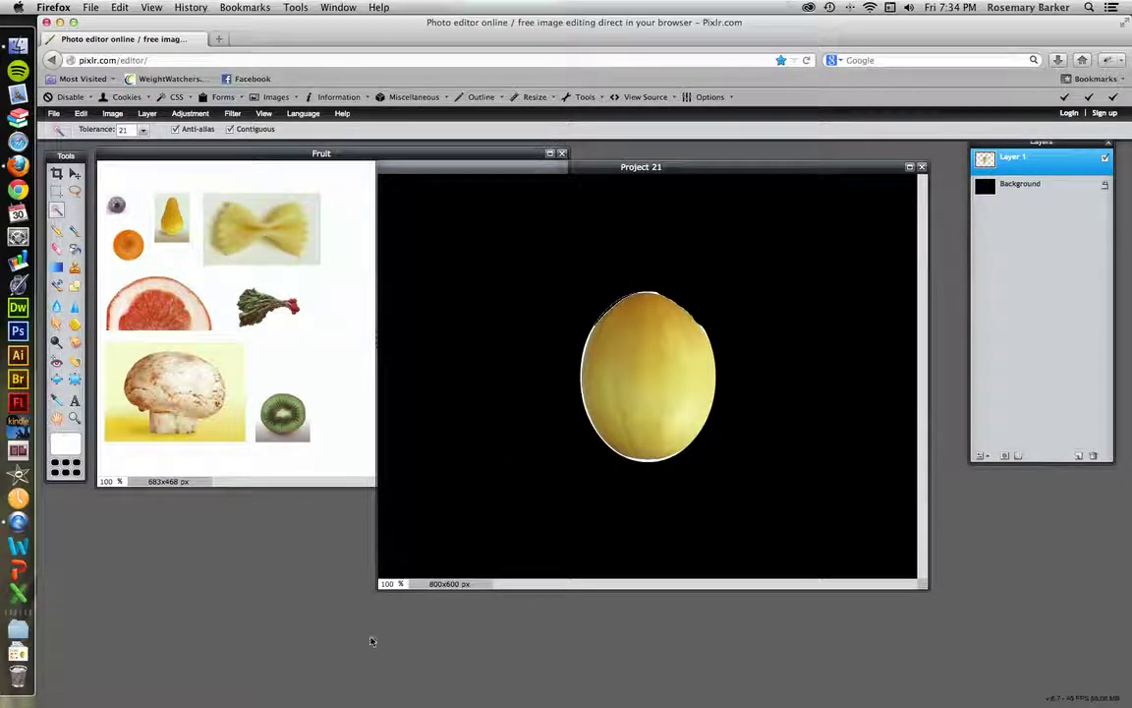
- Zoom to 300%, discard a trial Magic Wand selection, and pan to the melon's top
left_click(388, 584)
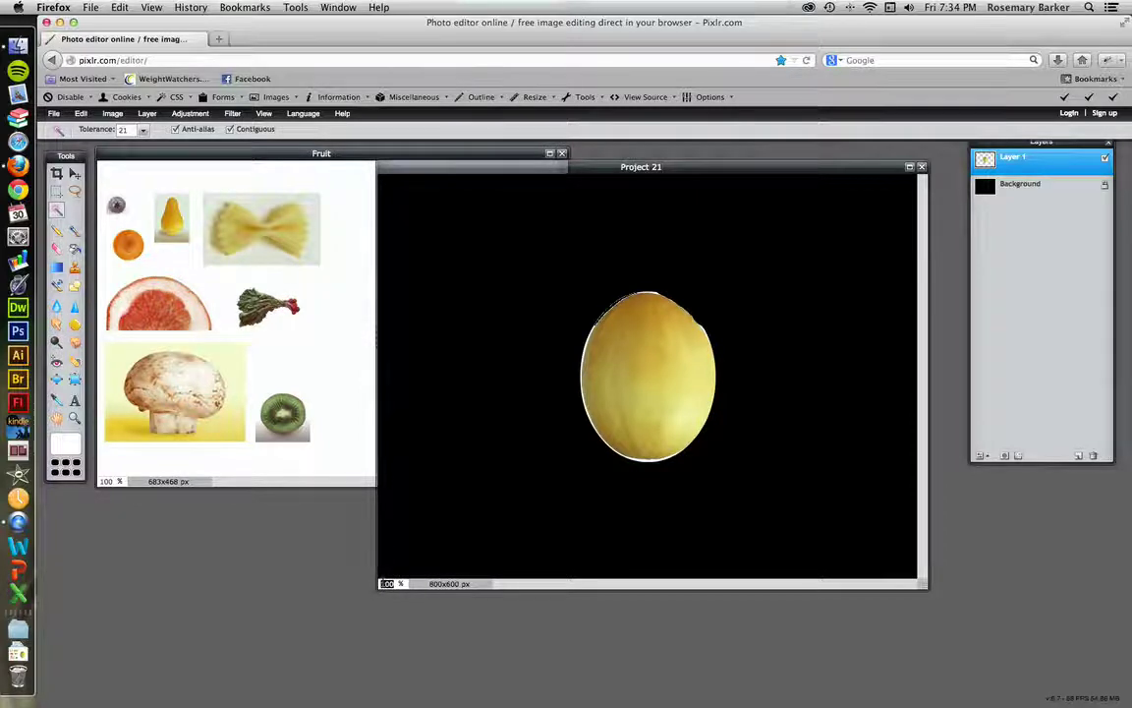
type("300")
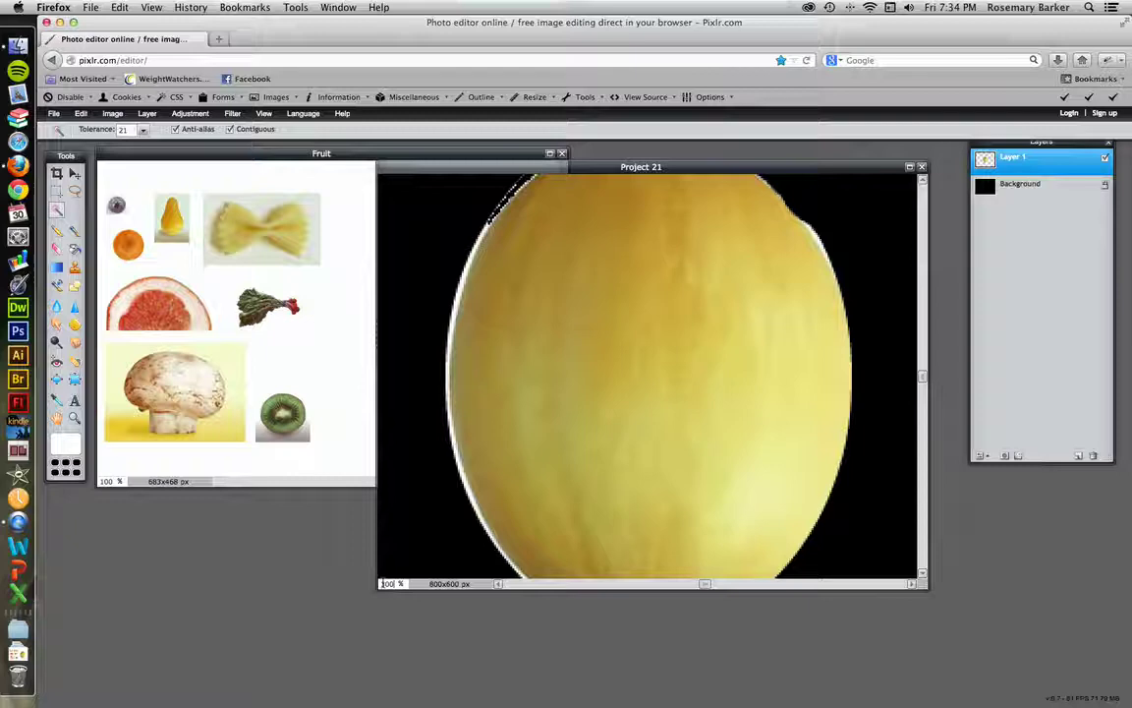
left_click(527, 341)
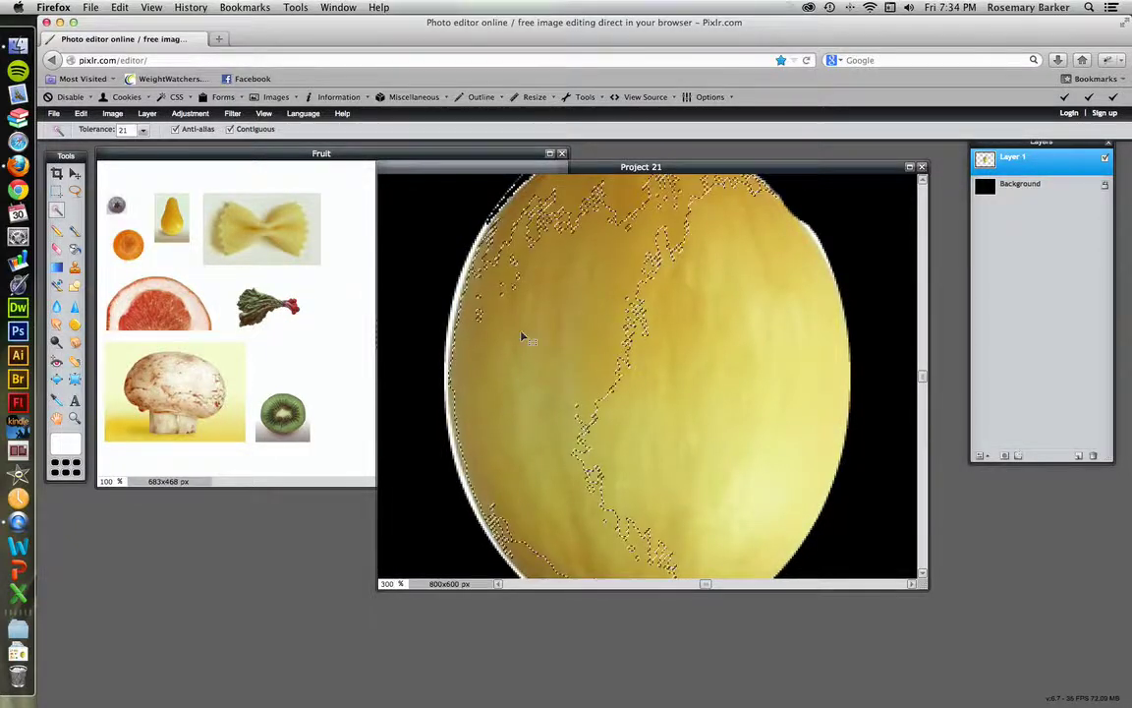
left_click(444, 343)
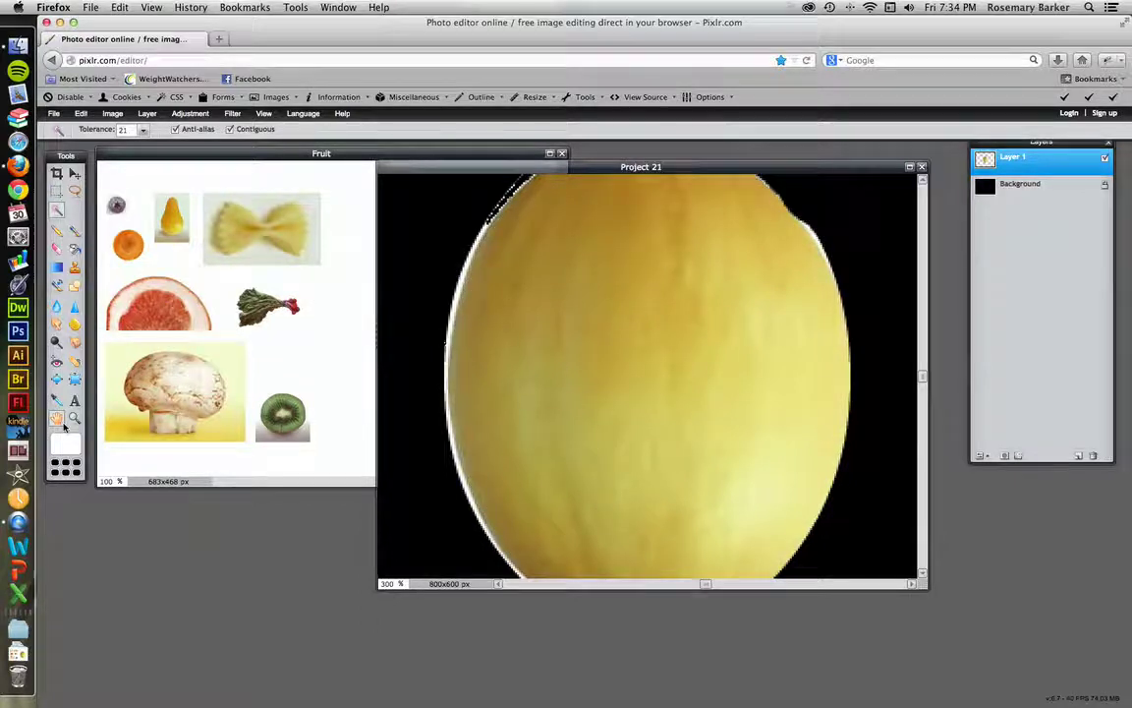
left_click(57, 419)
left_click_drag(465, 257, 503, 424)
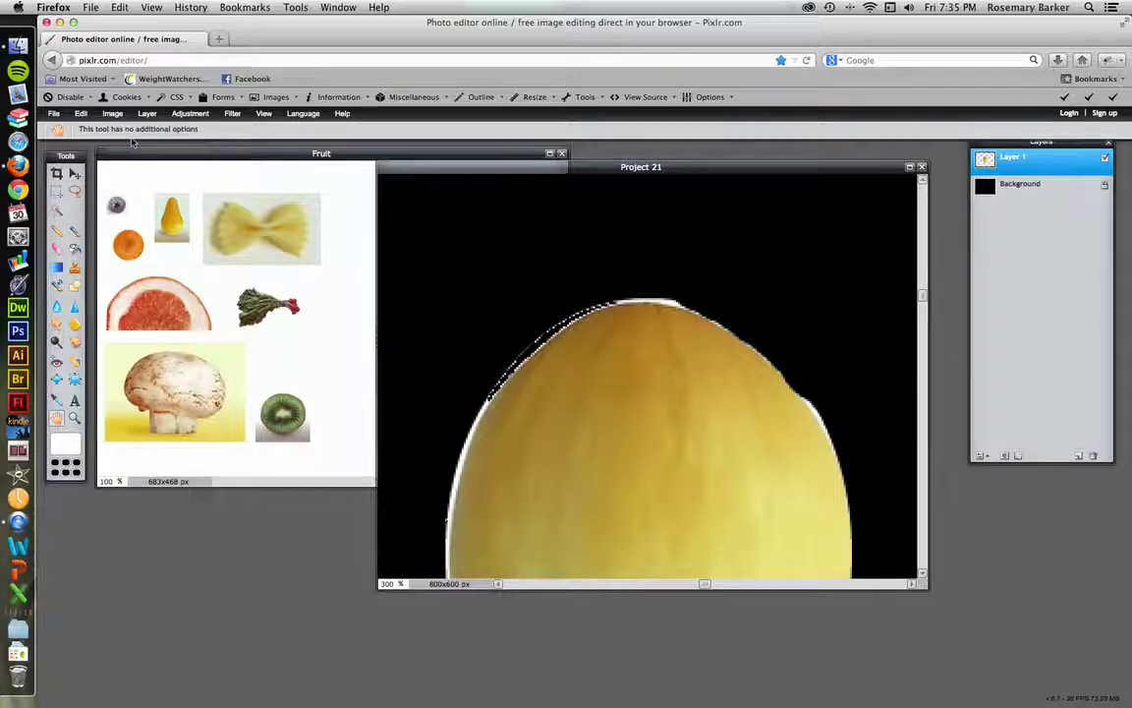
- Set Magic Wand tolerance to 110, test it on the melon's left edge, then deselect all
key("w")
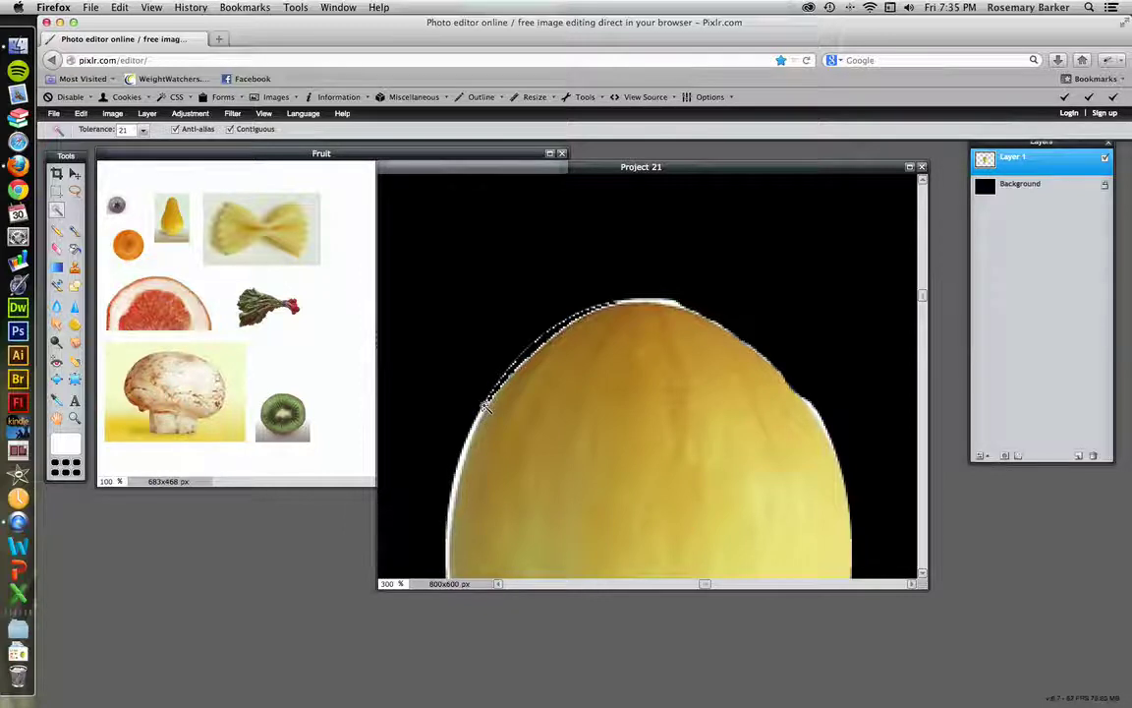
left_click(143, 130)
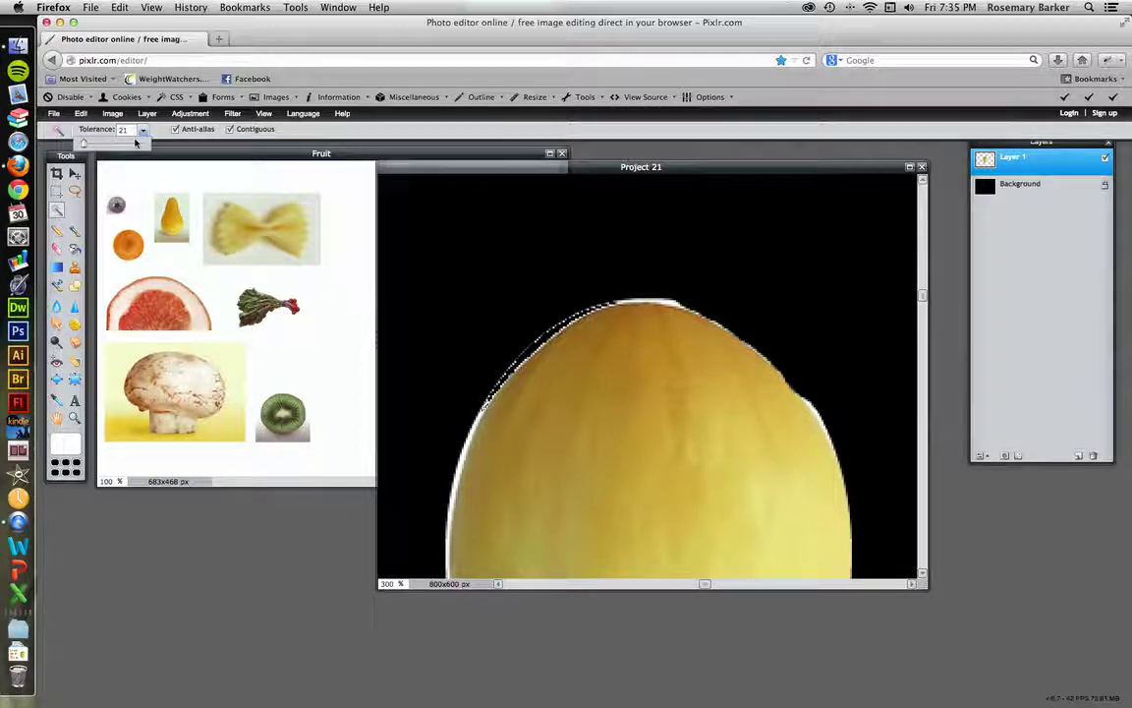
left_click_drag(85, 144, 109, 138)
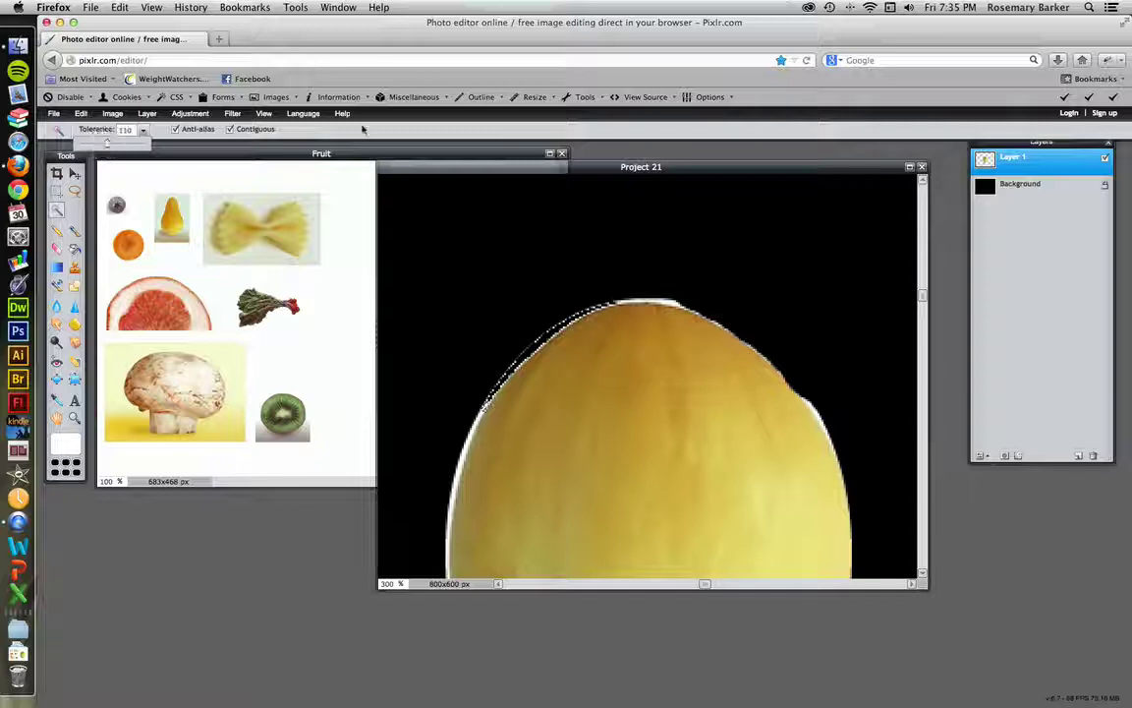
left_click(481, 413)
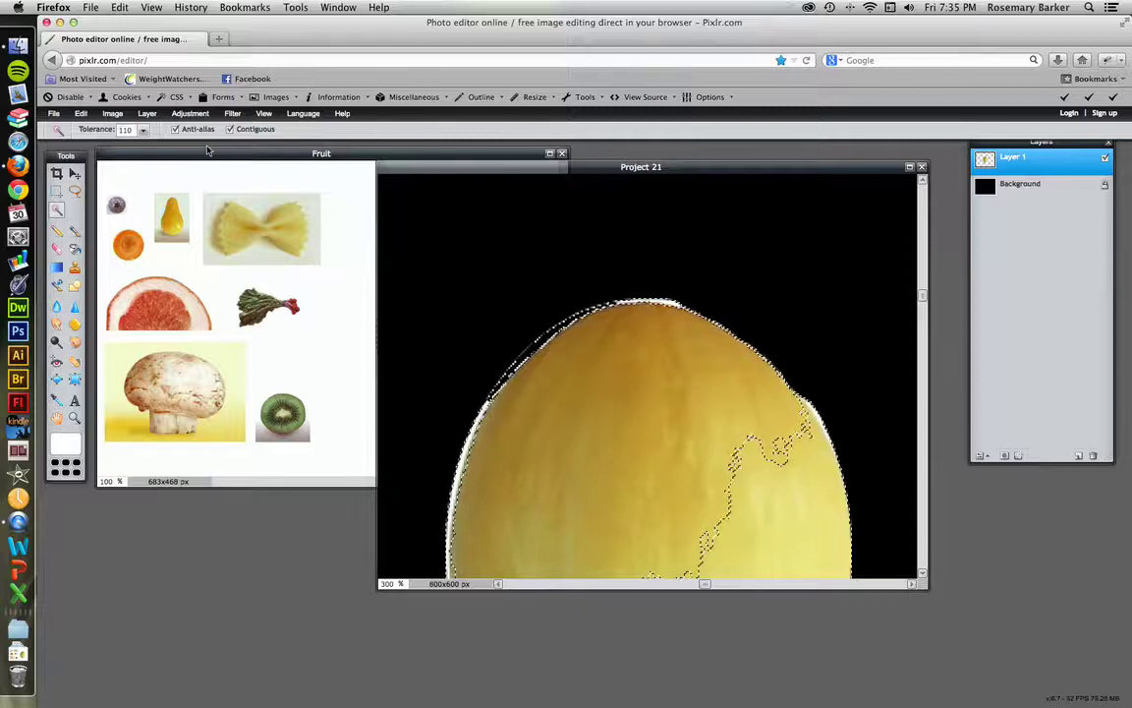
left_click(80, 113)
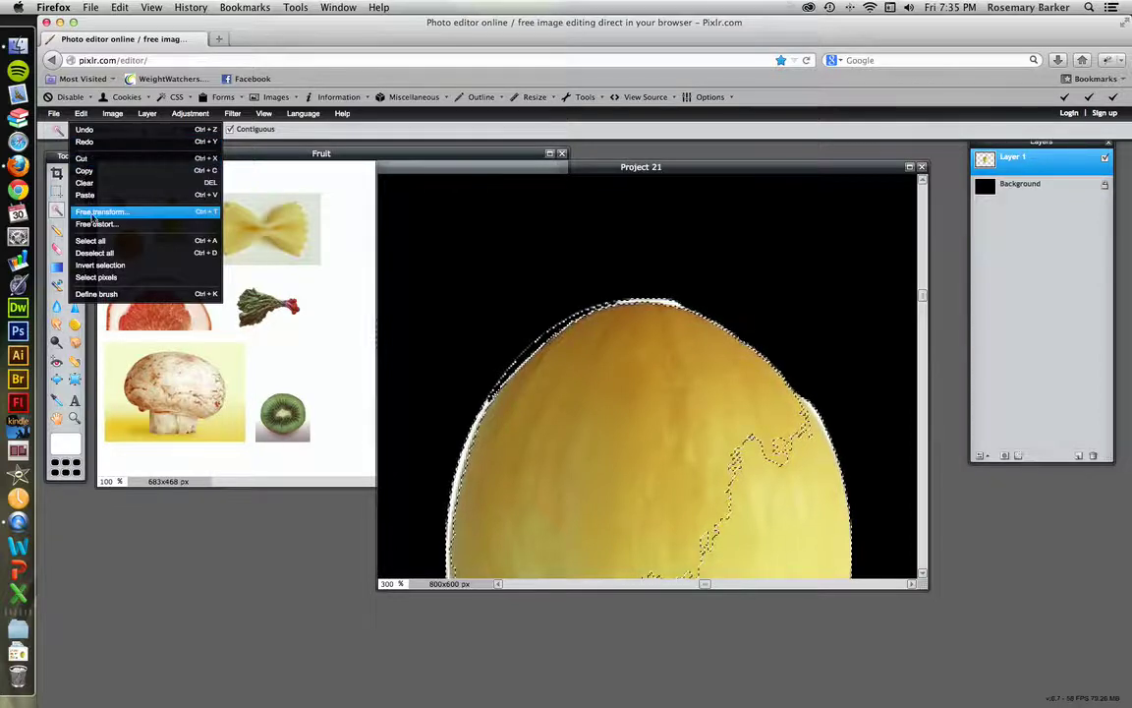
left_click(98, 255)
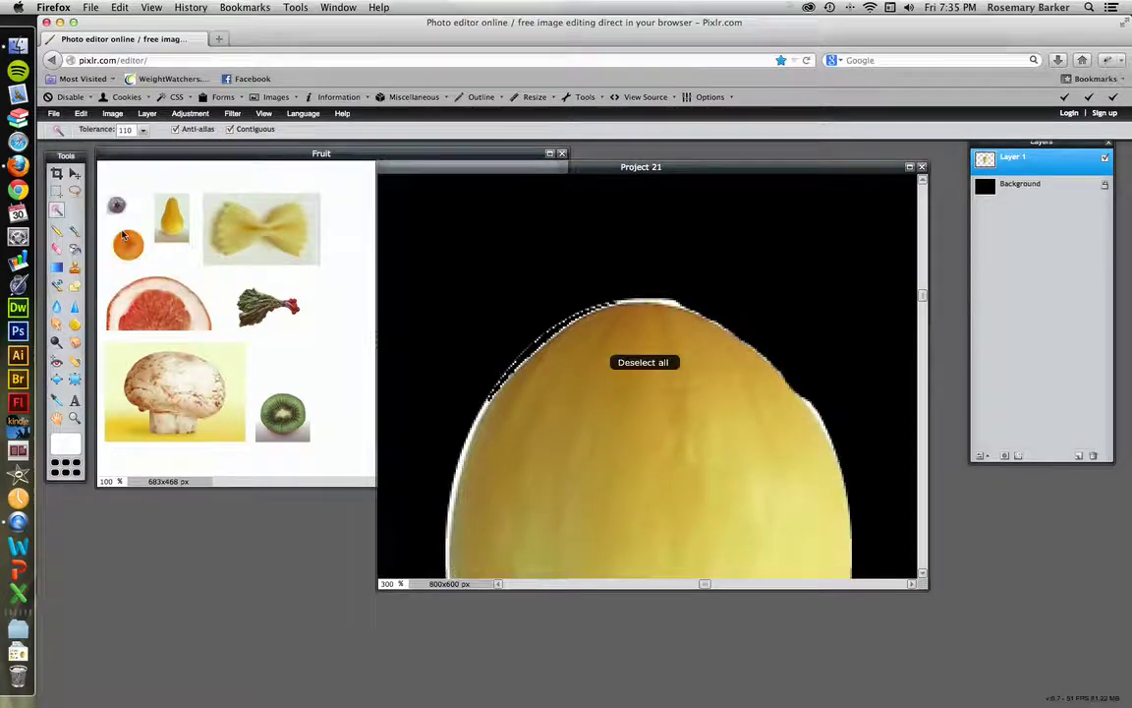
- Erase the white fringe on the melon's upper-left edge, then set the zoom to 100%
left_click(56, 248)
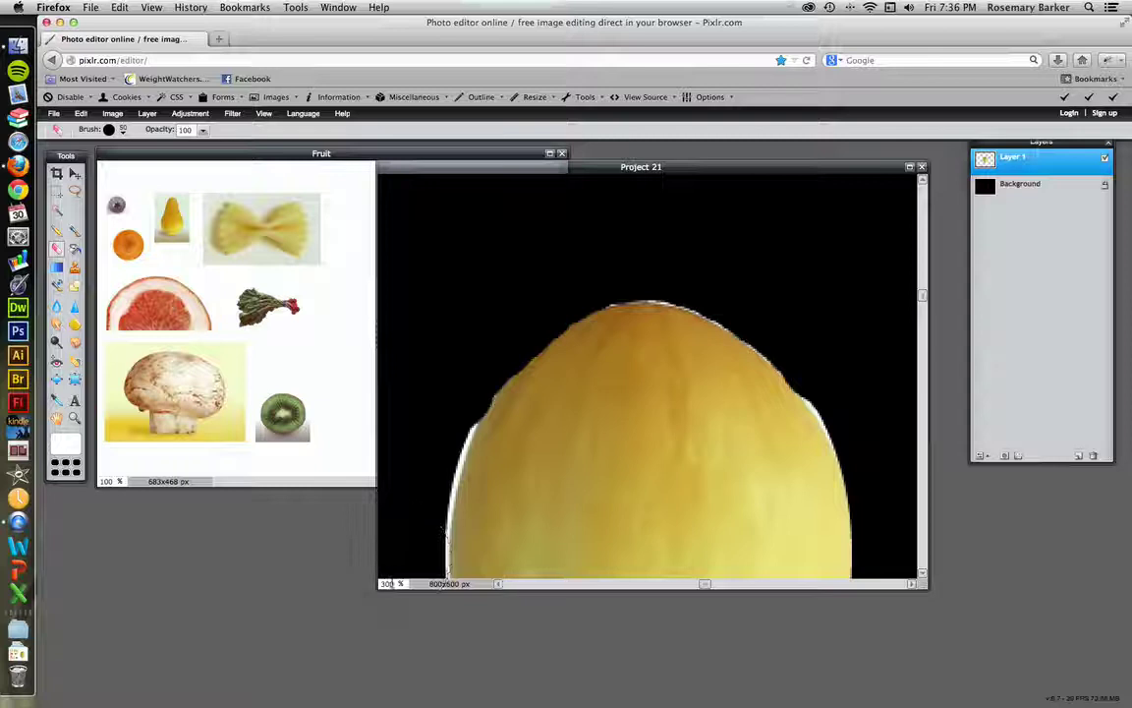
left_click(389, 584)
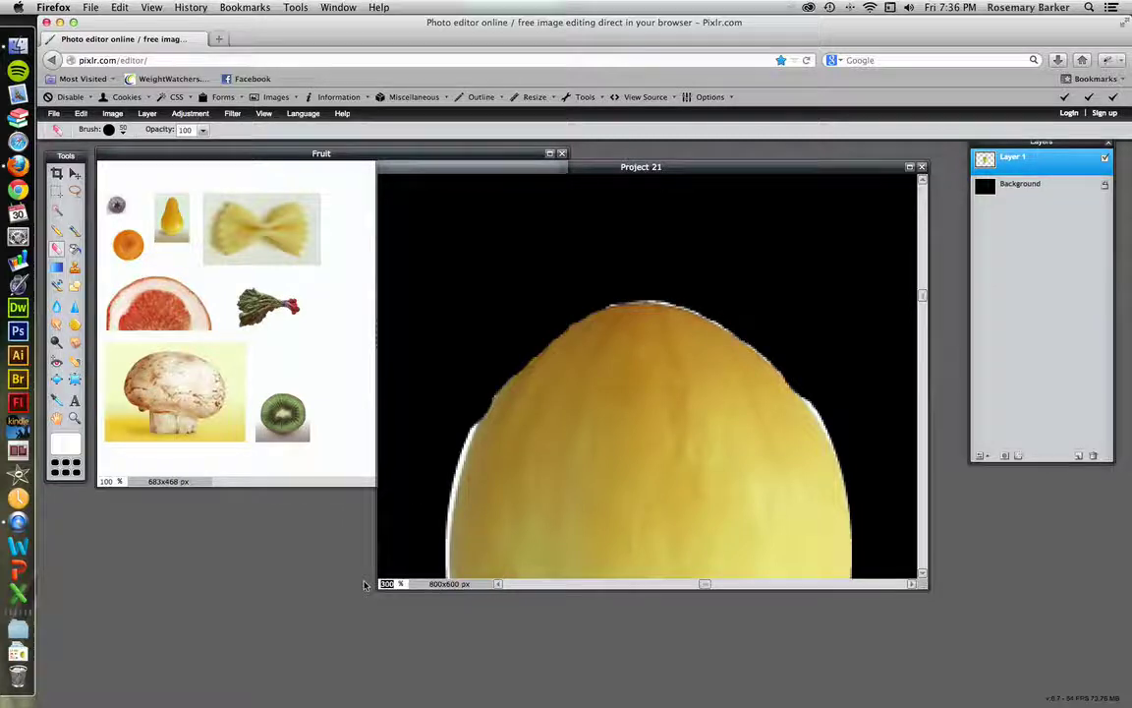
type("100")
key("Return")
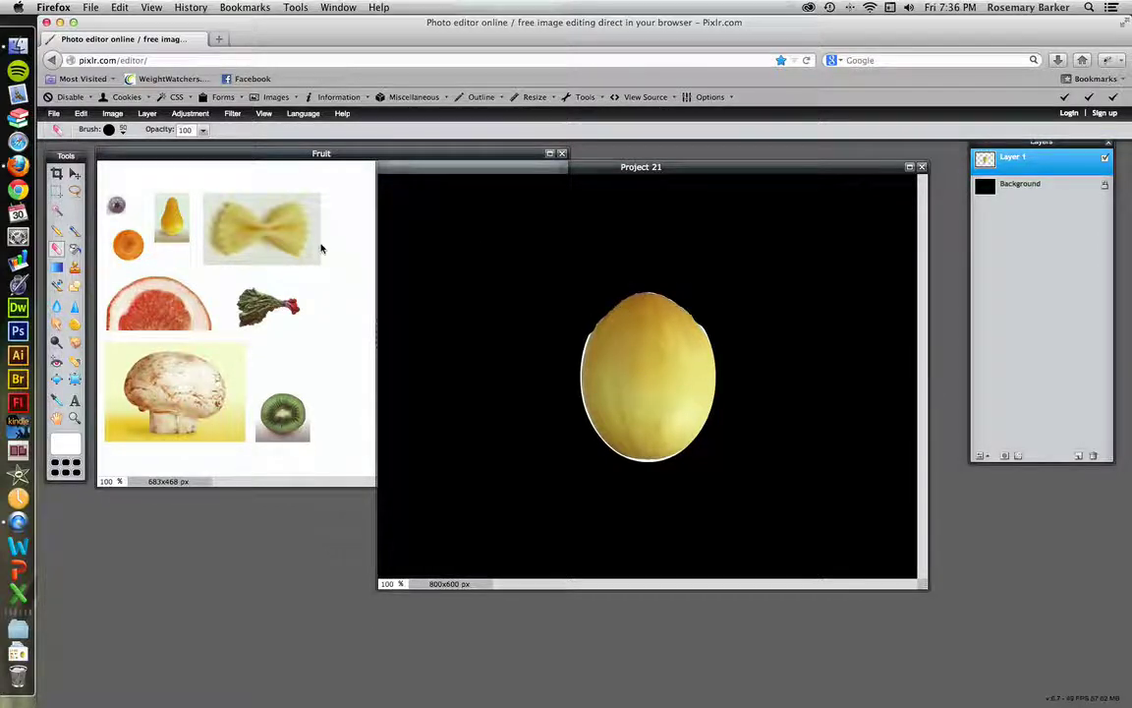
- In the Fruit image, drop the melon selection and lasso a freehand outline around the blood orange half
left_click(204, 163)
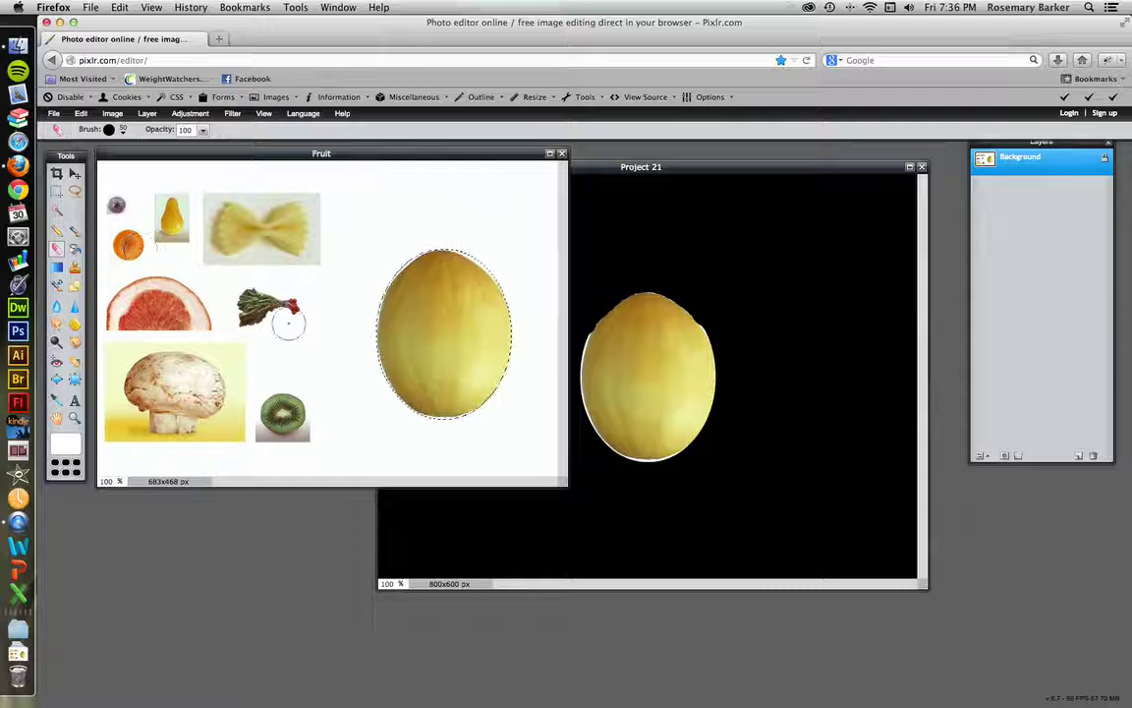
left_click(57, 191)
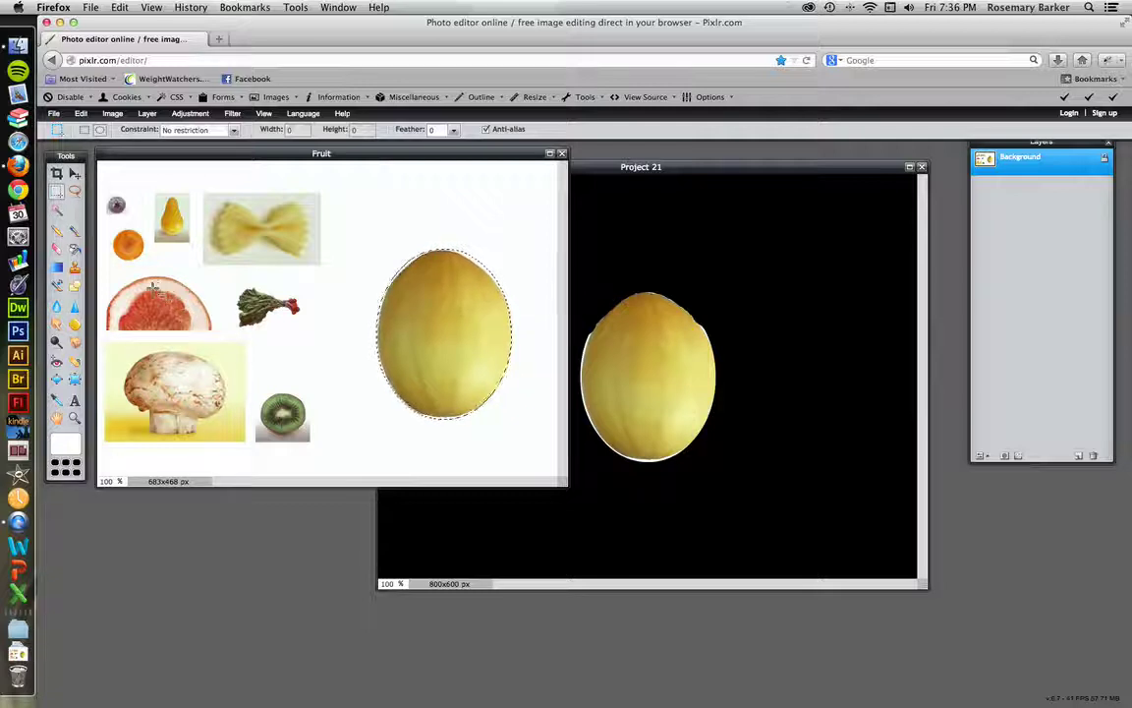
left_click(108, 278)
mouse_move(108, 278)
left_mouse_down()
mouse_move(123, 255)
mouse_move(207, 313)
mouse_move(210, 376)
left_mouse_up()
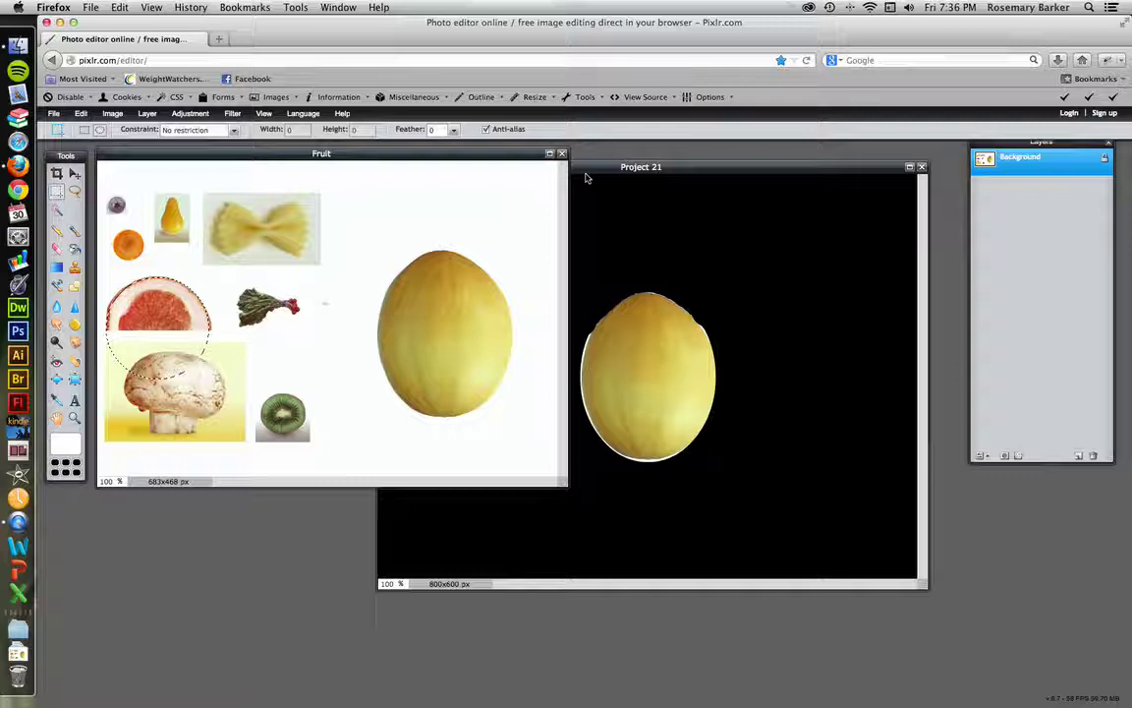
- Copy the blood orange half into Project 21 as a new layer, moved up-left of the melon
key("super+c")
left_click(677, 169)
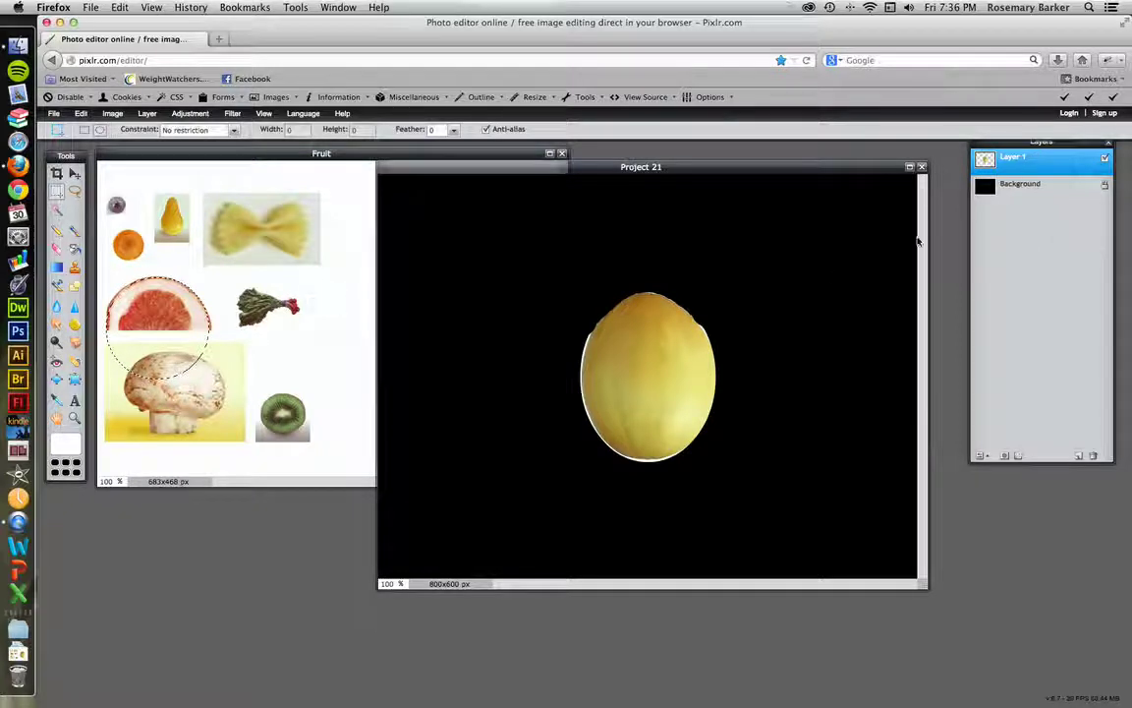
key("super+v")
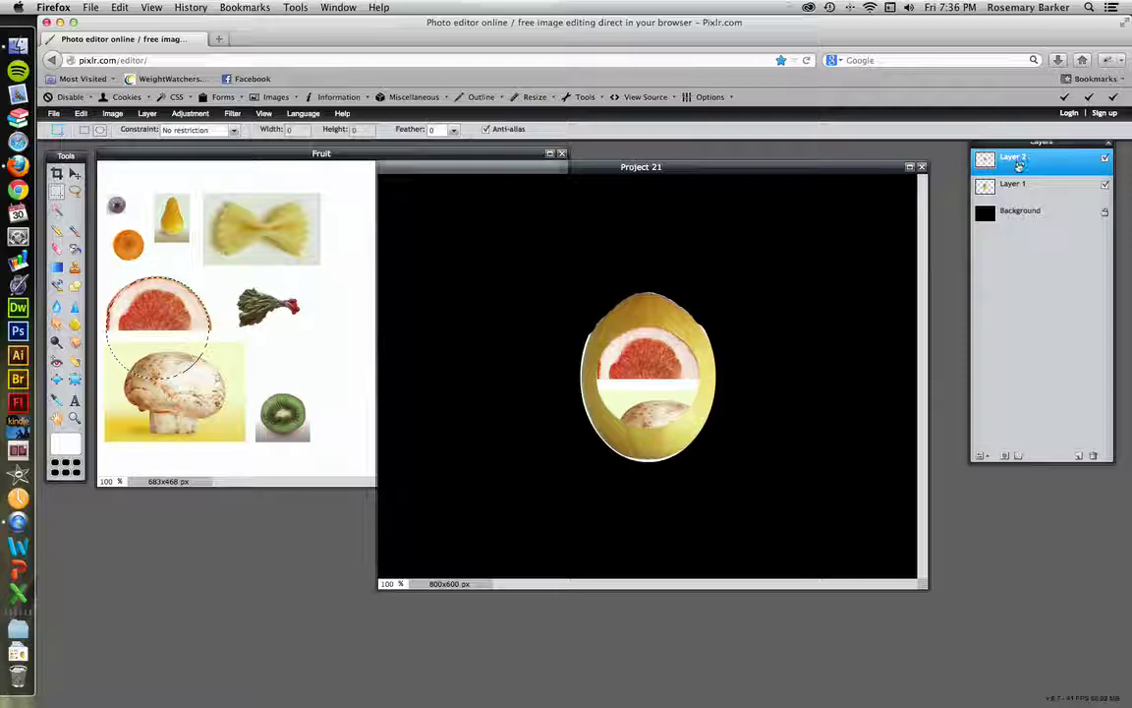
key("v")
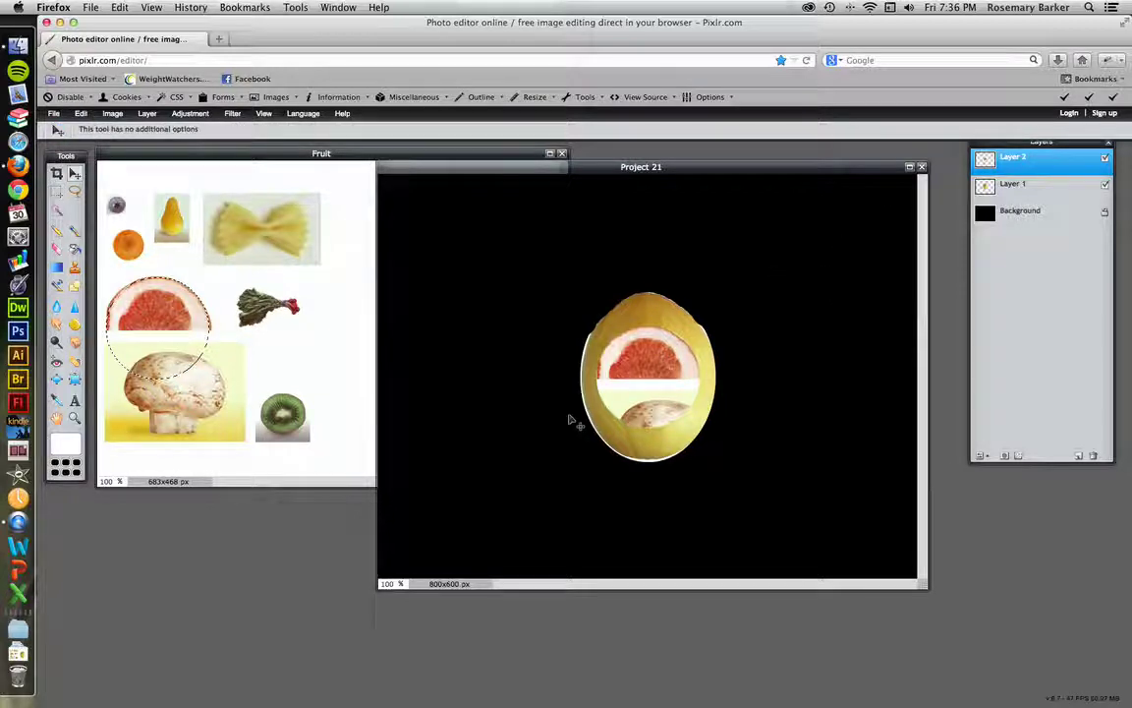
left_click_drag(646, 383, 507, 267)
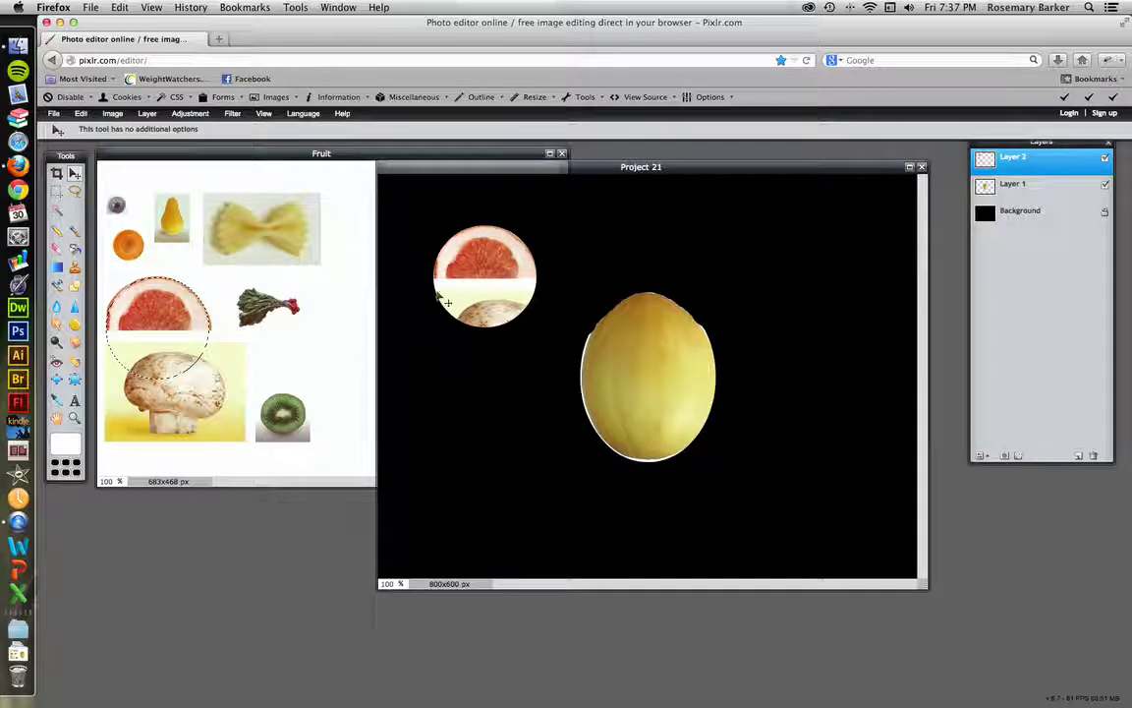
- Marquee-select the mushroom strip below the pasted orange half and delete it
left_click(56, 192)
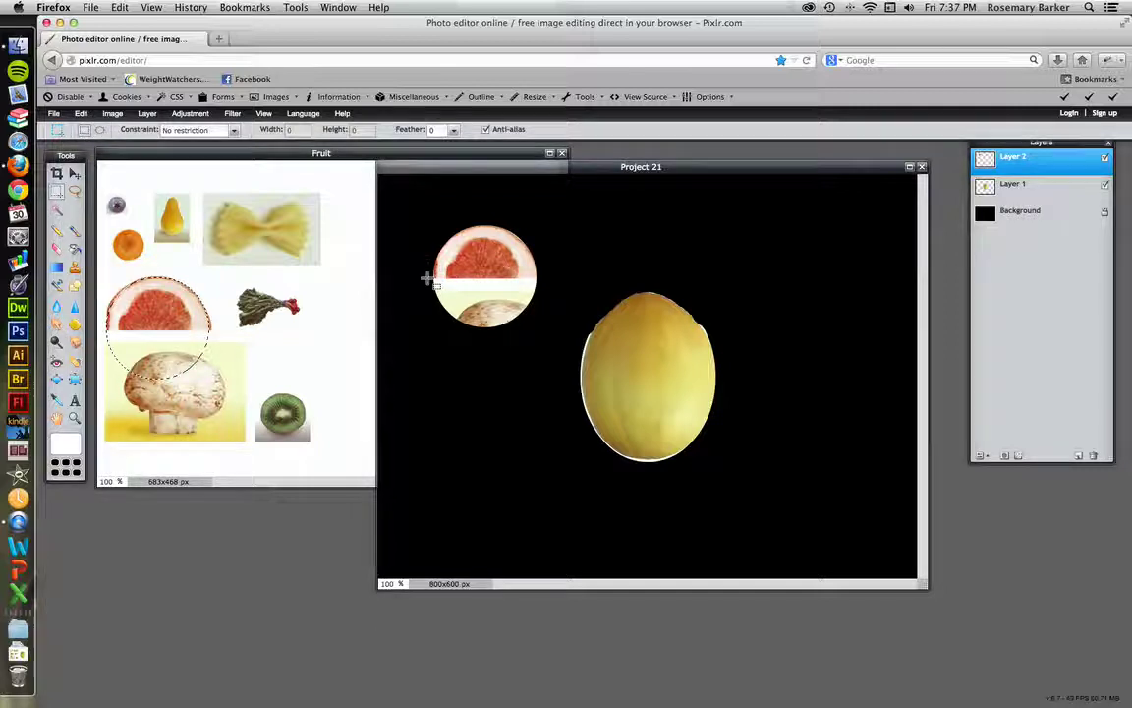
left_click_drag(430, 281, 552, 348)
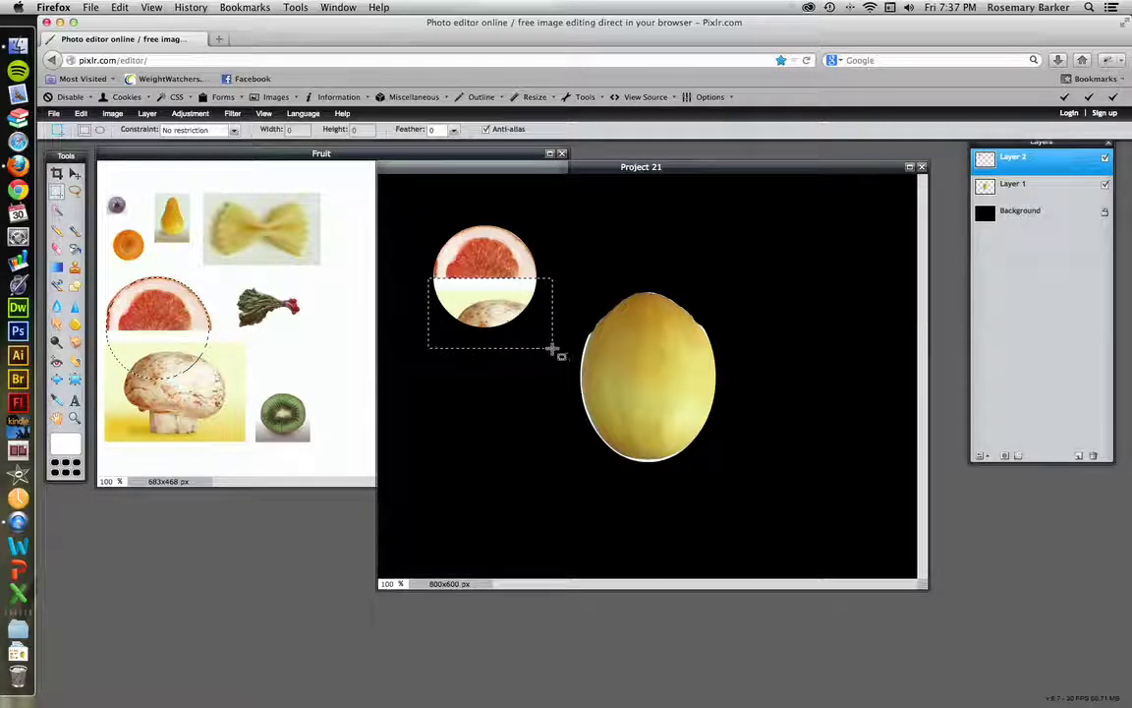
key("Delete")
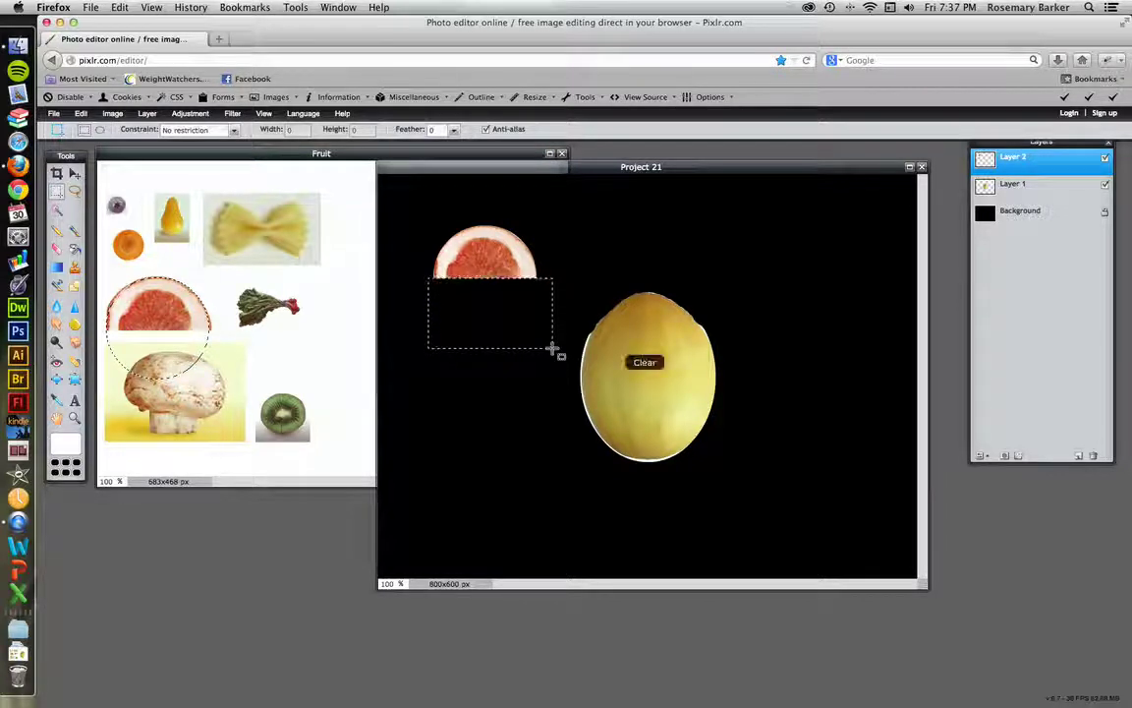
- Clear the rectangular selection with Edit > Deselect all, closing the accidentally opened bookmark panel
key("super+d")
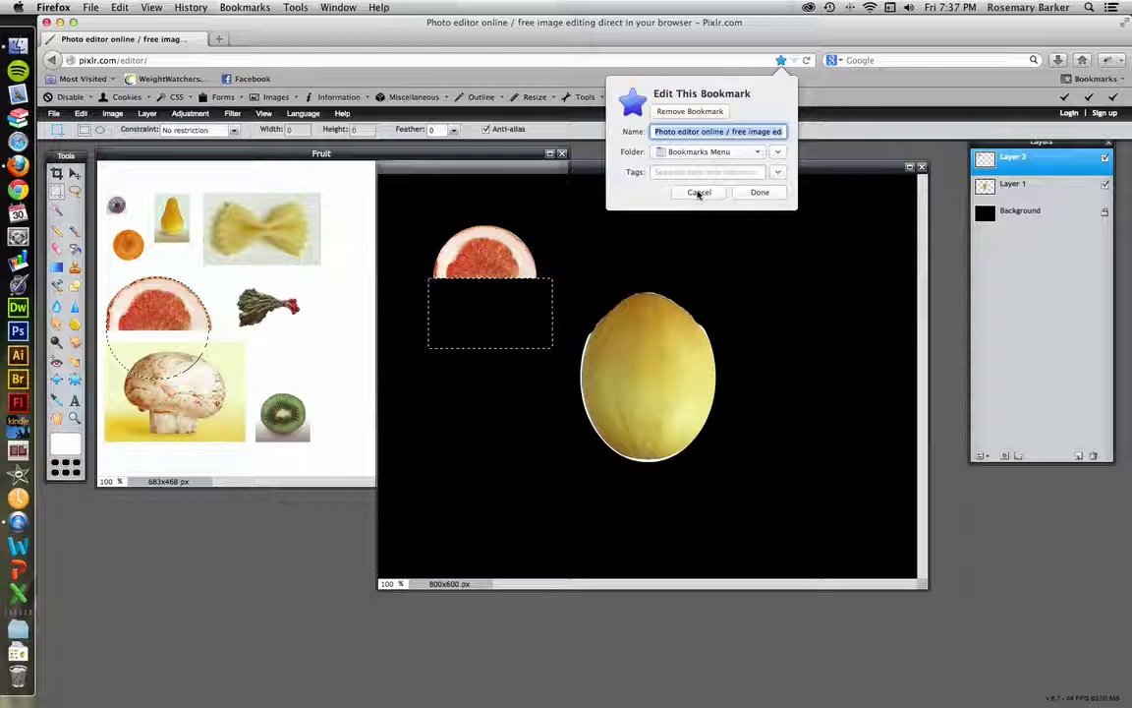
left_click(698, 192)
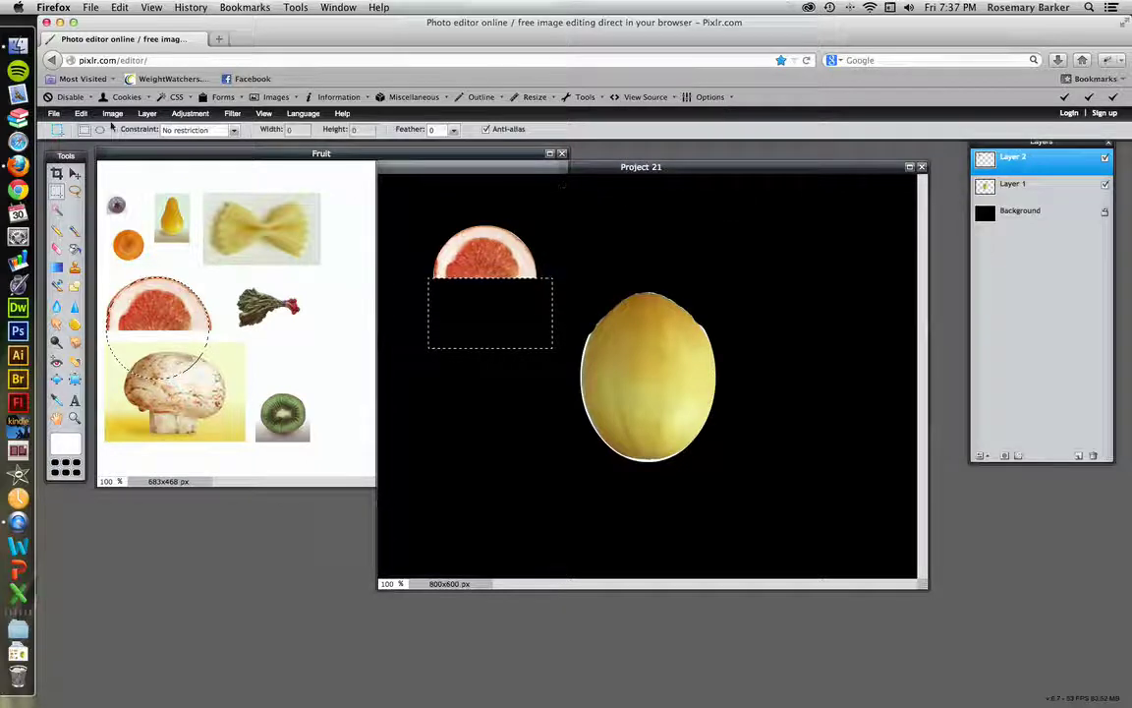
left_click(81, 113)
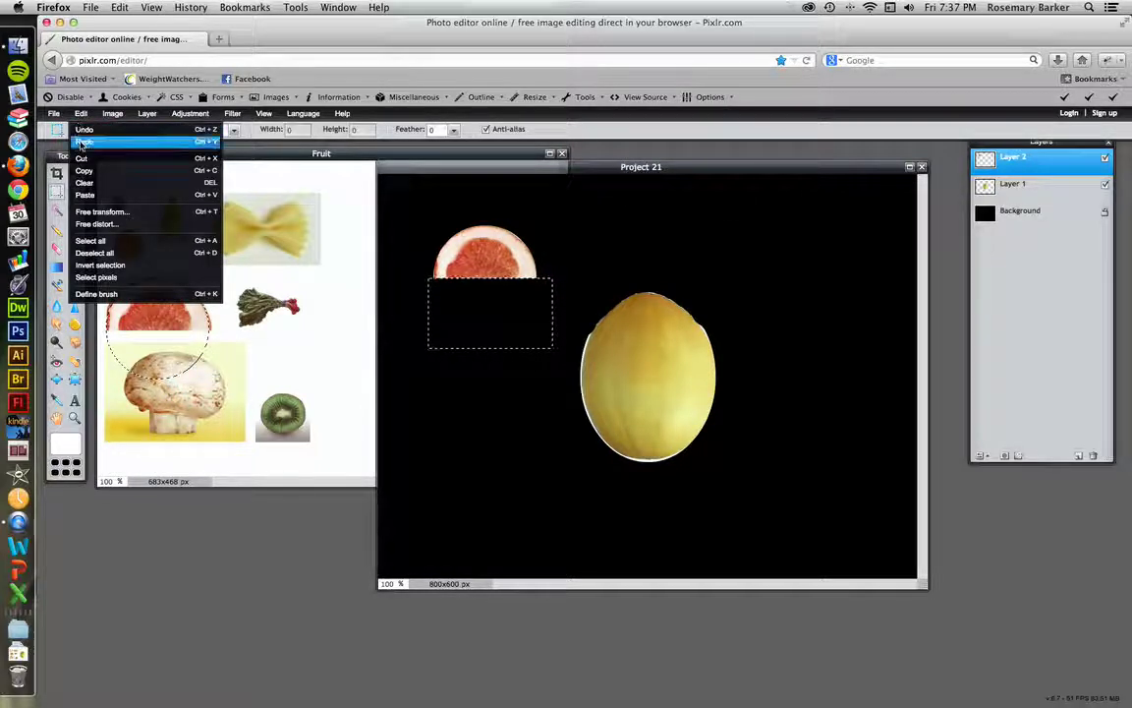
left_click(95, 253)
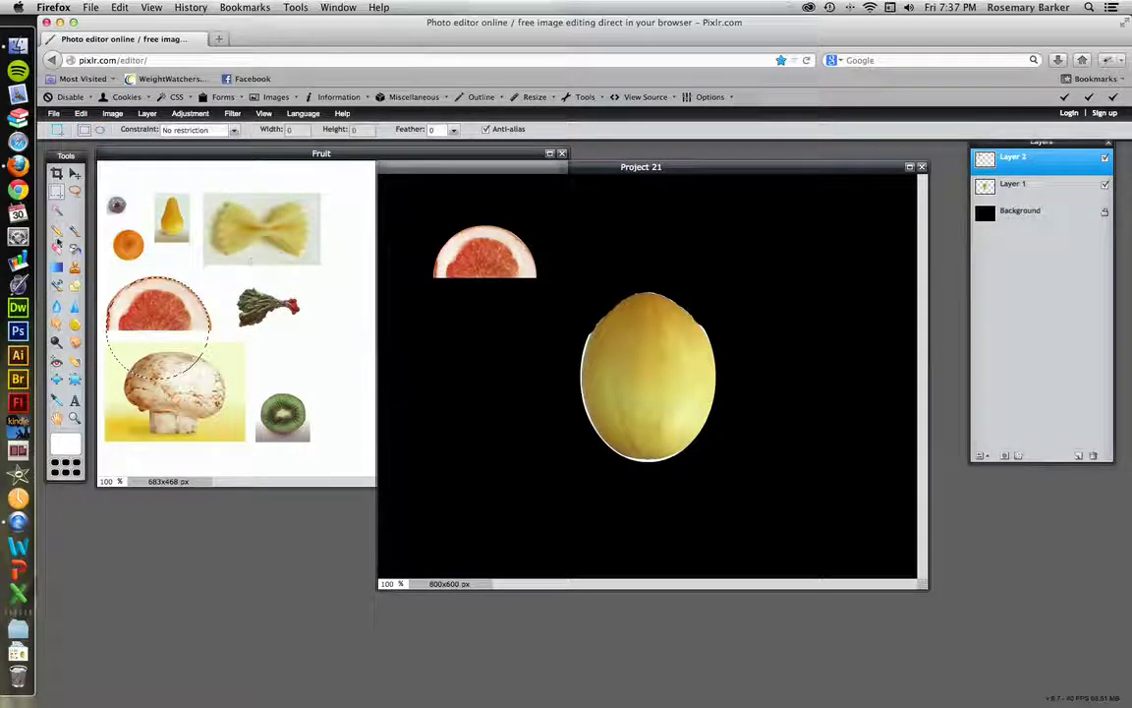
key("e")
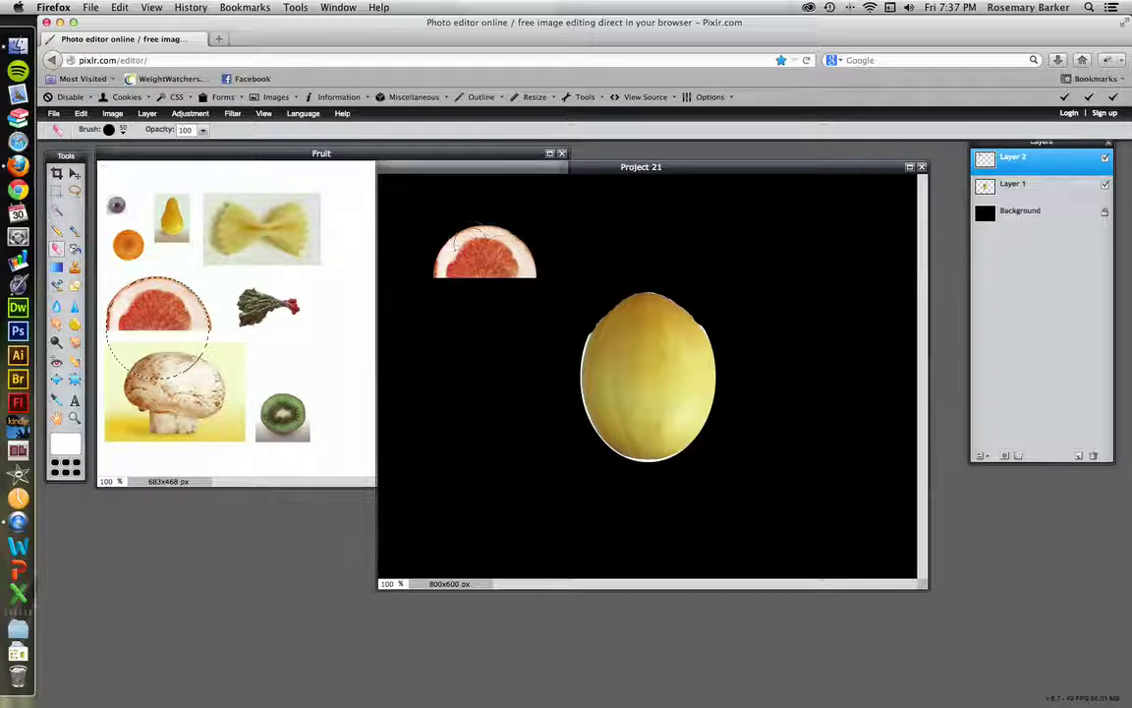
- Bring the Fruit image forward and use Deselect all to clear the oval around the blood orange
left_click(221, 332)
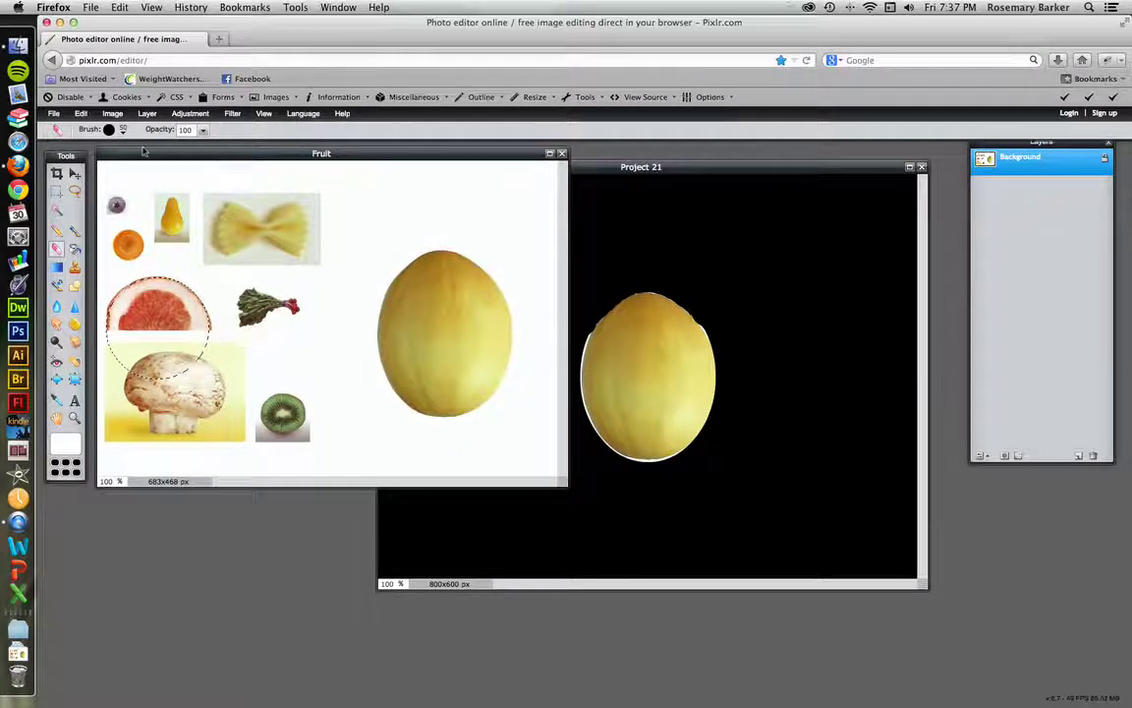
left_click(83, 114)
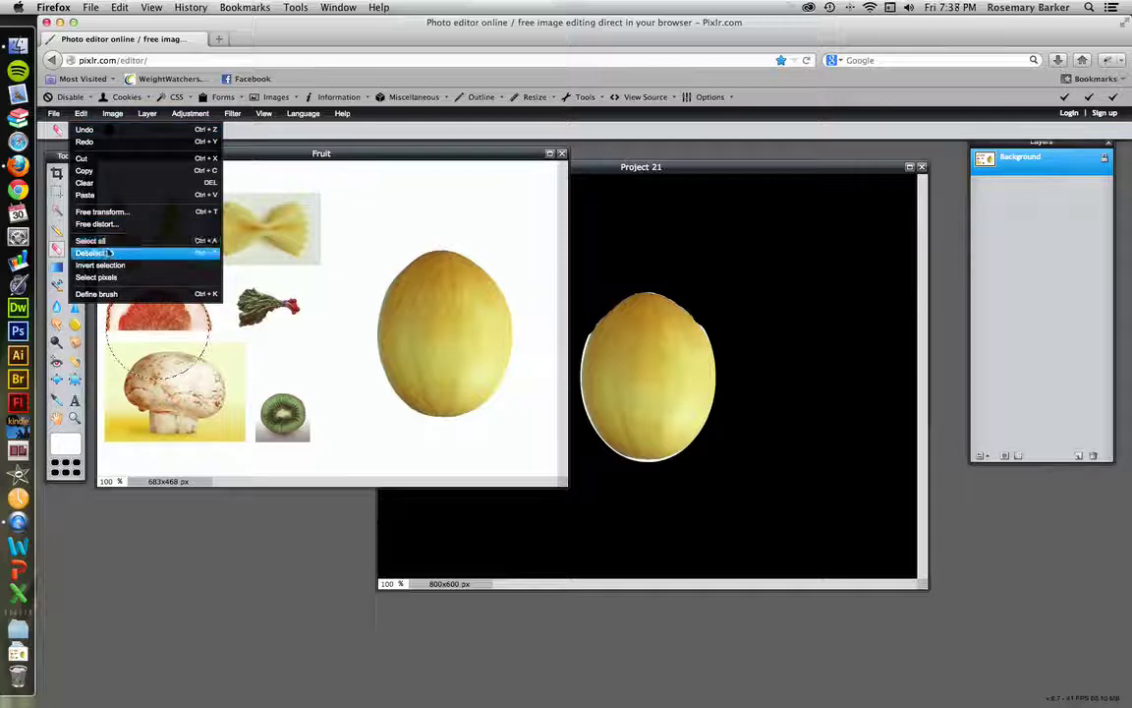
left_click(94, 253)
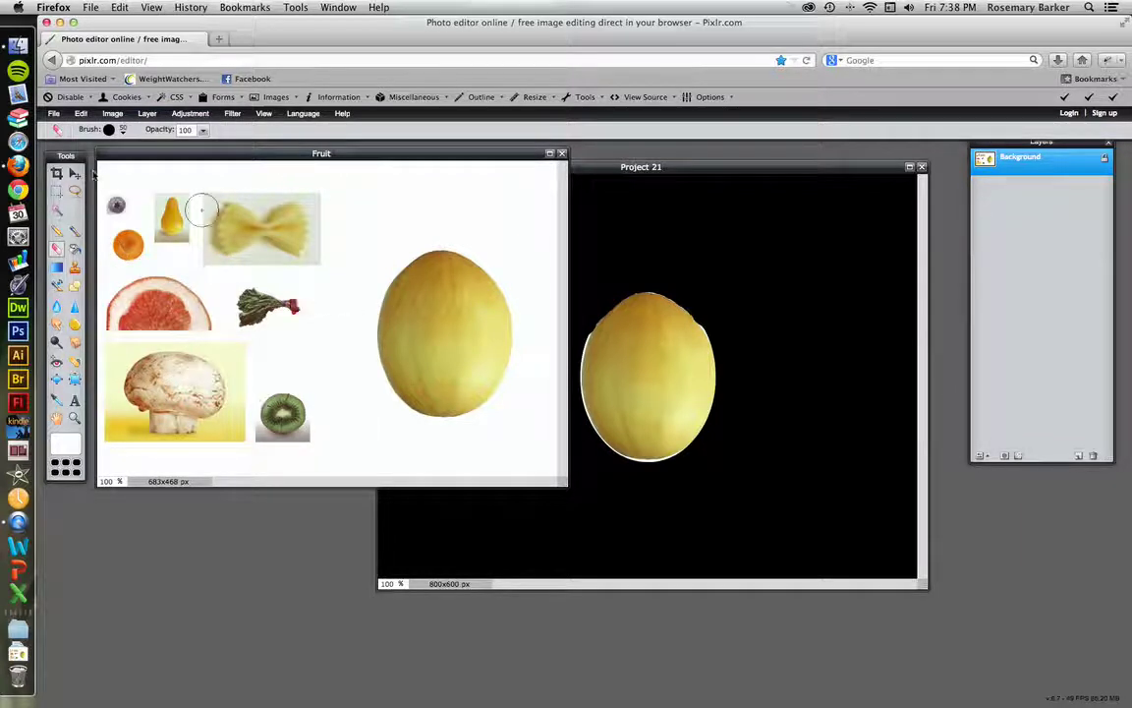
left_click(57, 193)
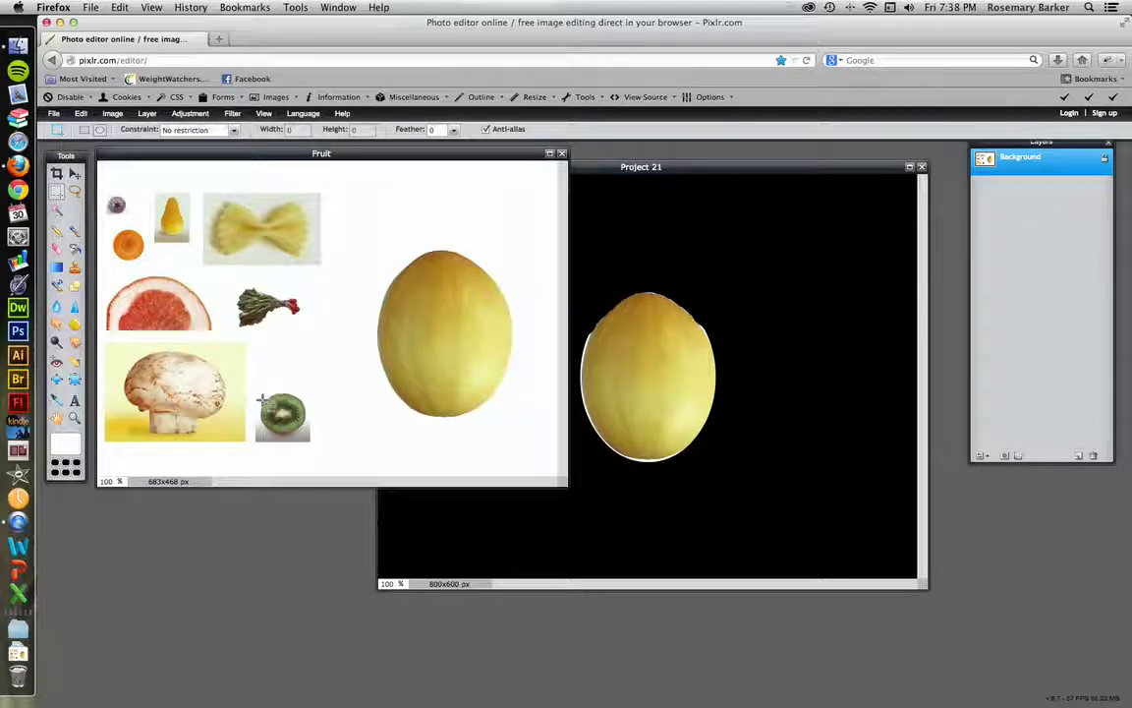
- Ellipse-select the kiwi and paste it into Project 21 as Layer 3 at the upper right
left_click_drag(317, 445, 316, 443)
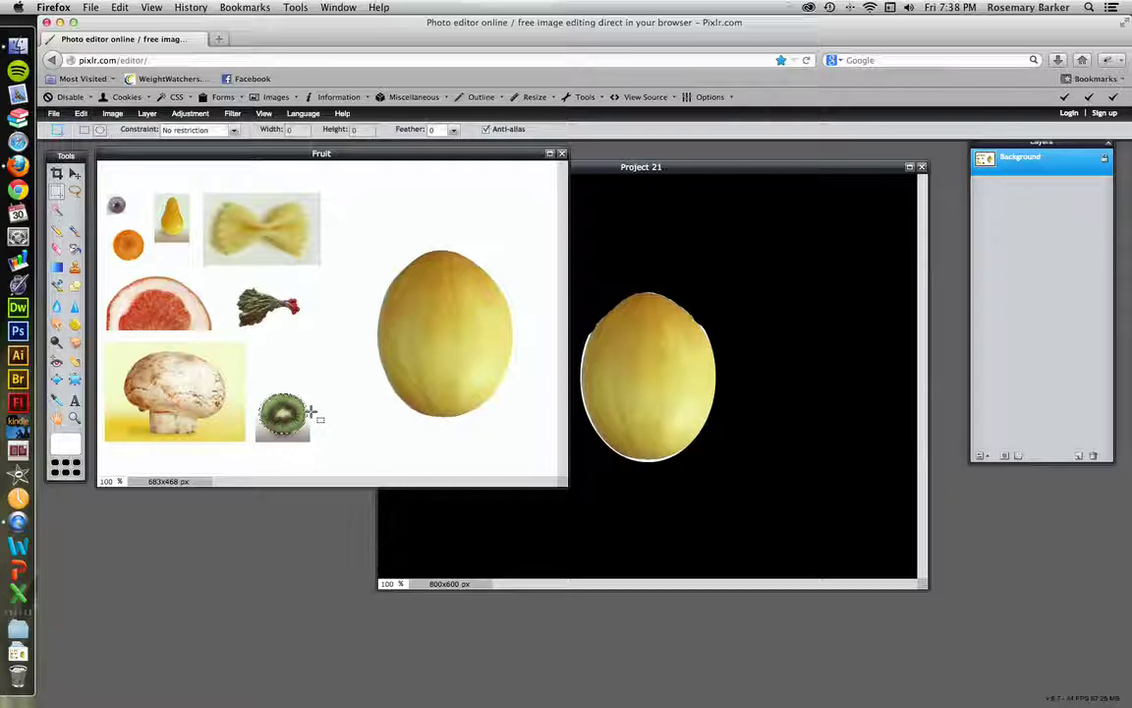
key("ctrl+c")
left_click(815, 293)
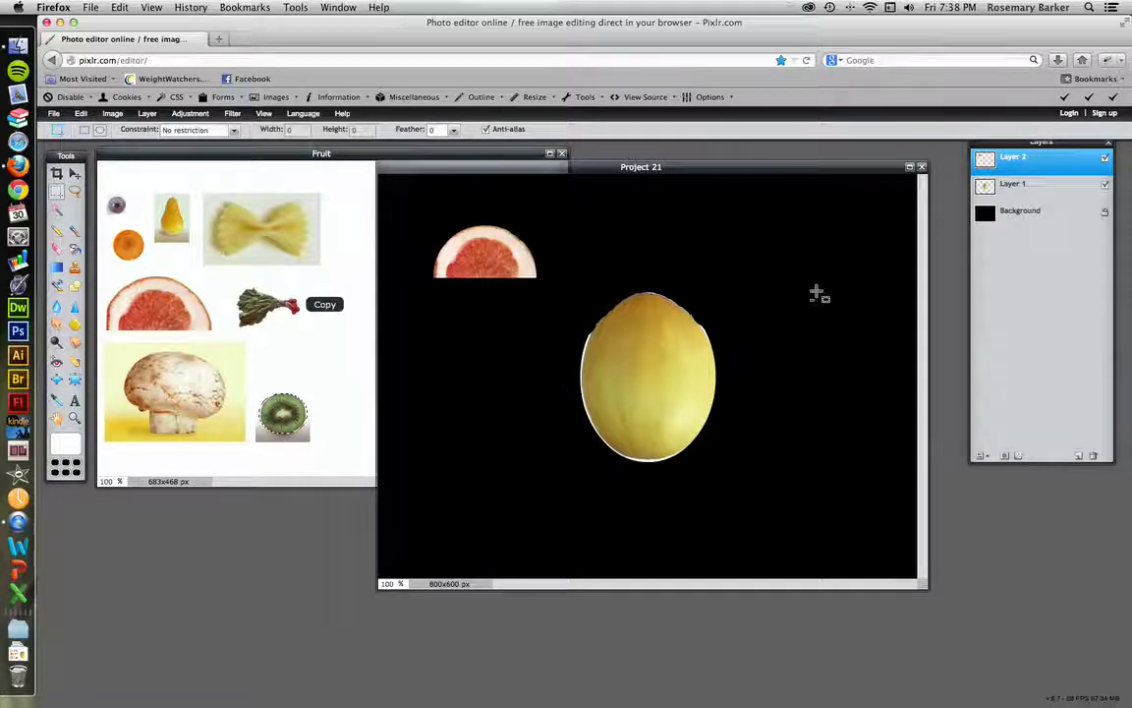
key("ctrl+v")
key("v")
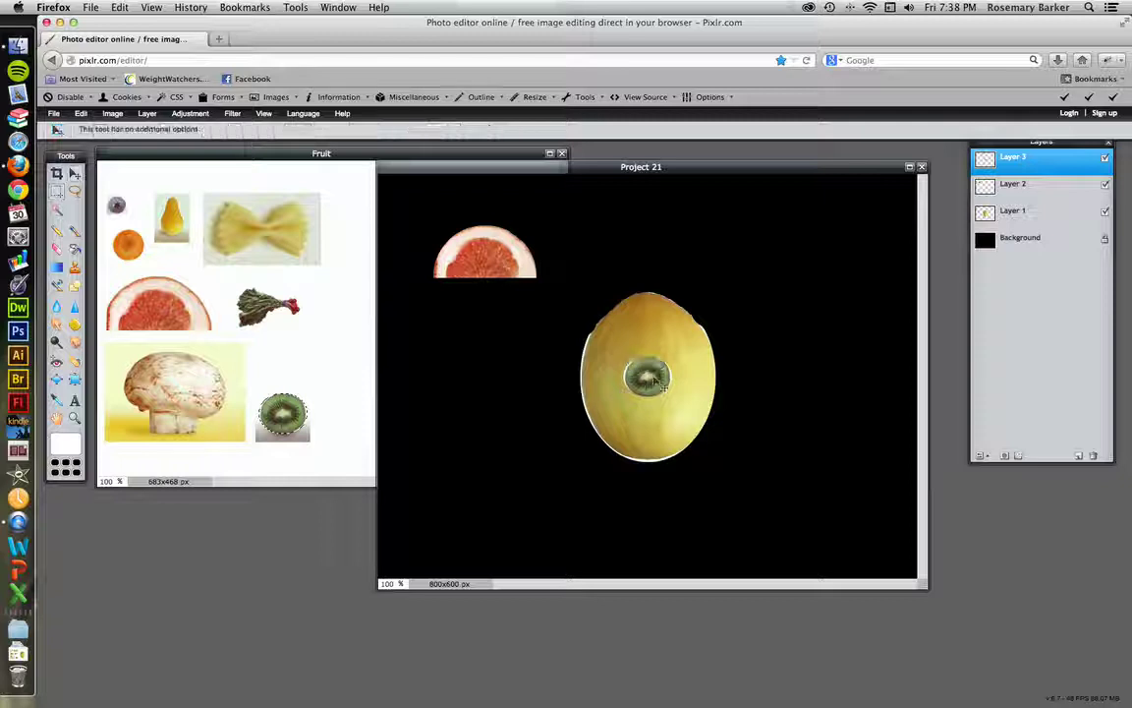
left_click_drag(669, 396, 810, 294)
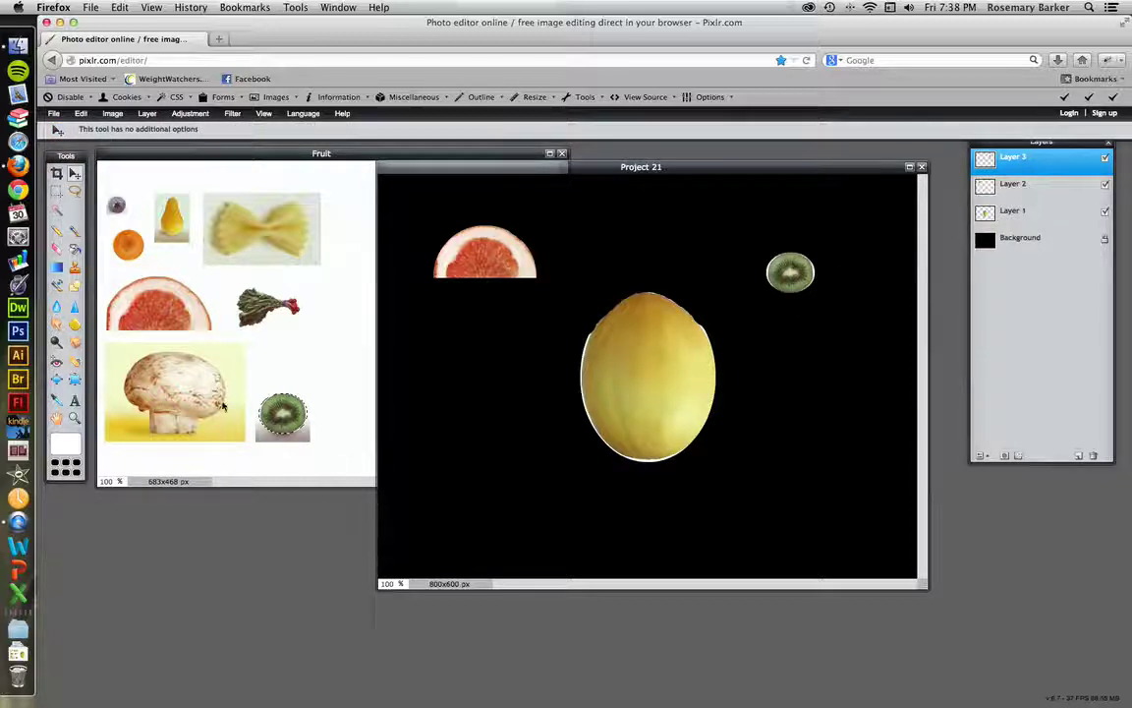
left_click(214, 403)
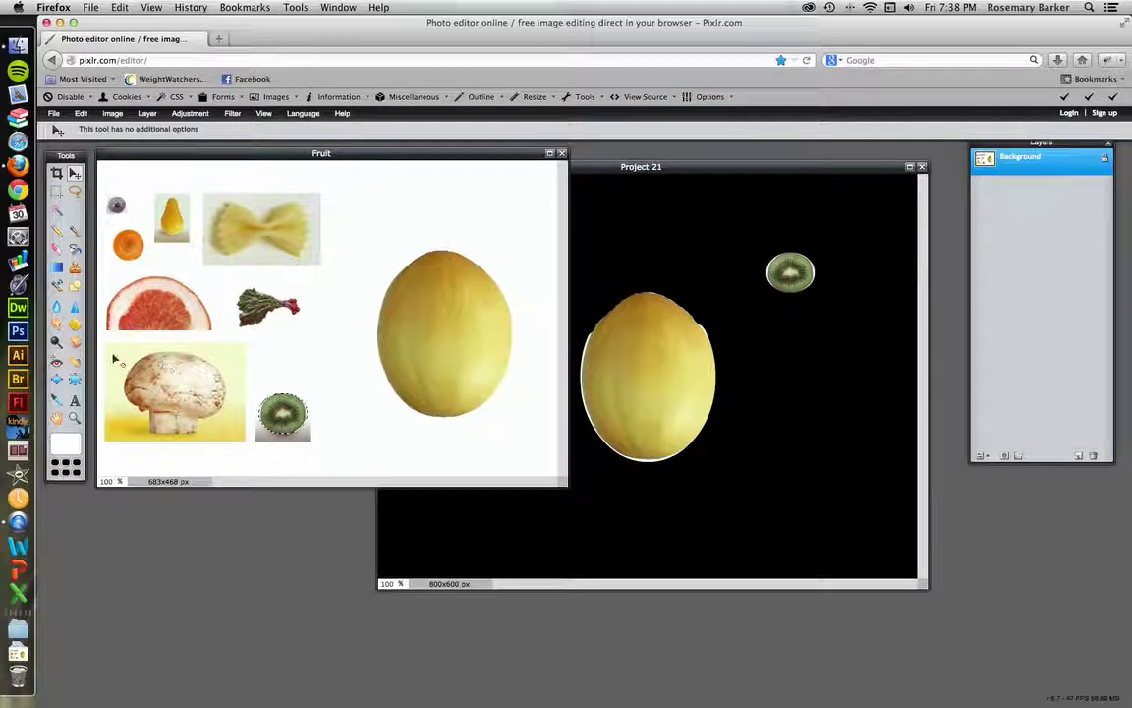
left_click(56, 192)
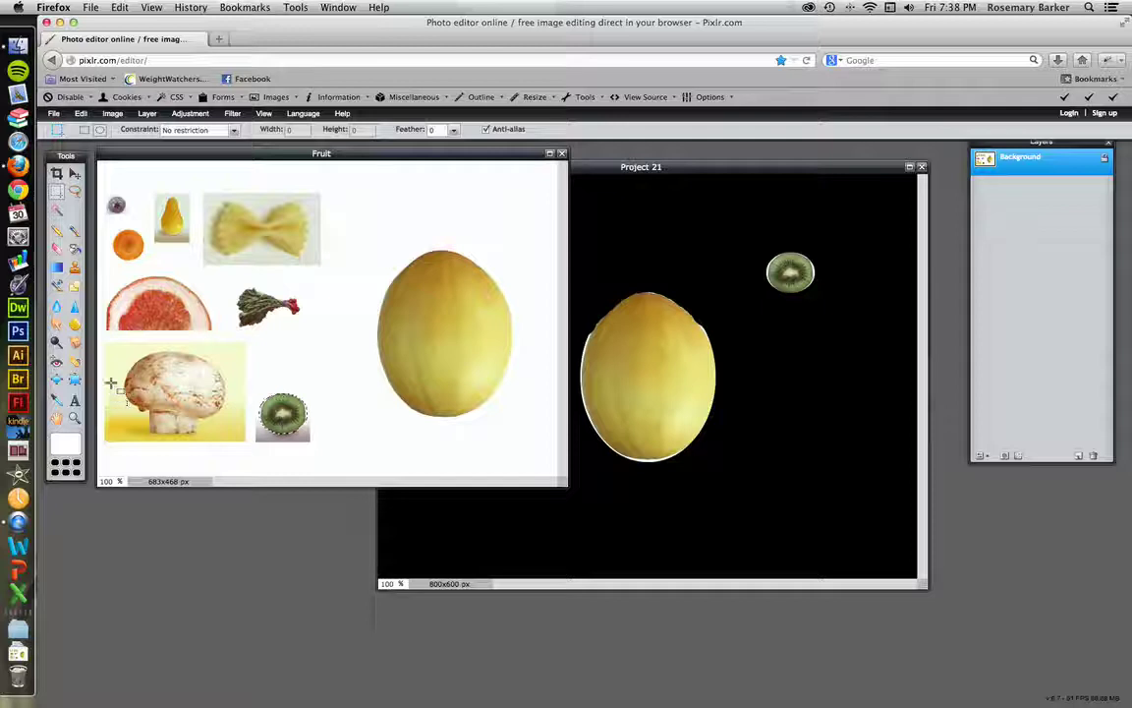
- Ellipse-select the mushroom and paste it into Project 21 as Layer 4, right of the melon
left_click_drag(119, 351, 227, 443)
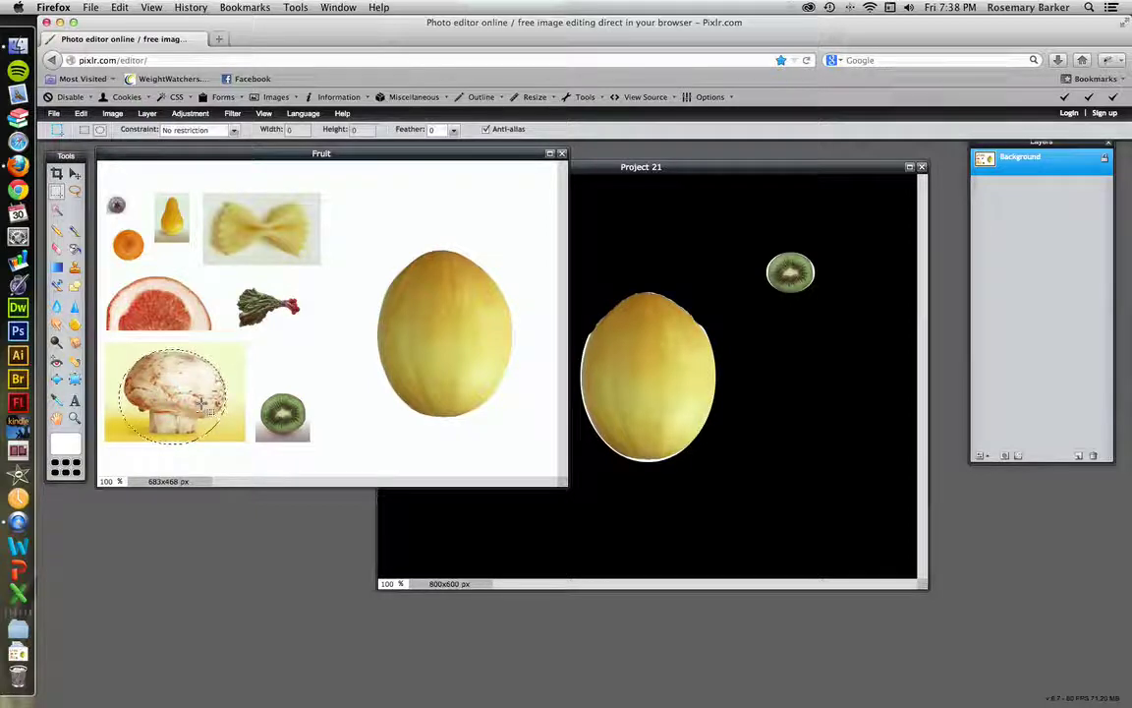
key("super+c")
left_click(822, 407)
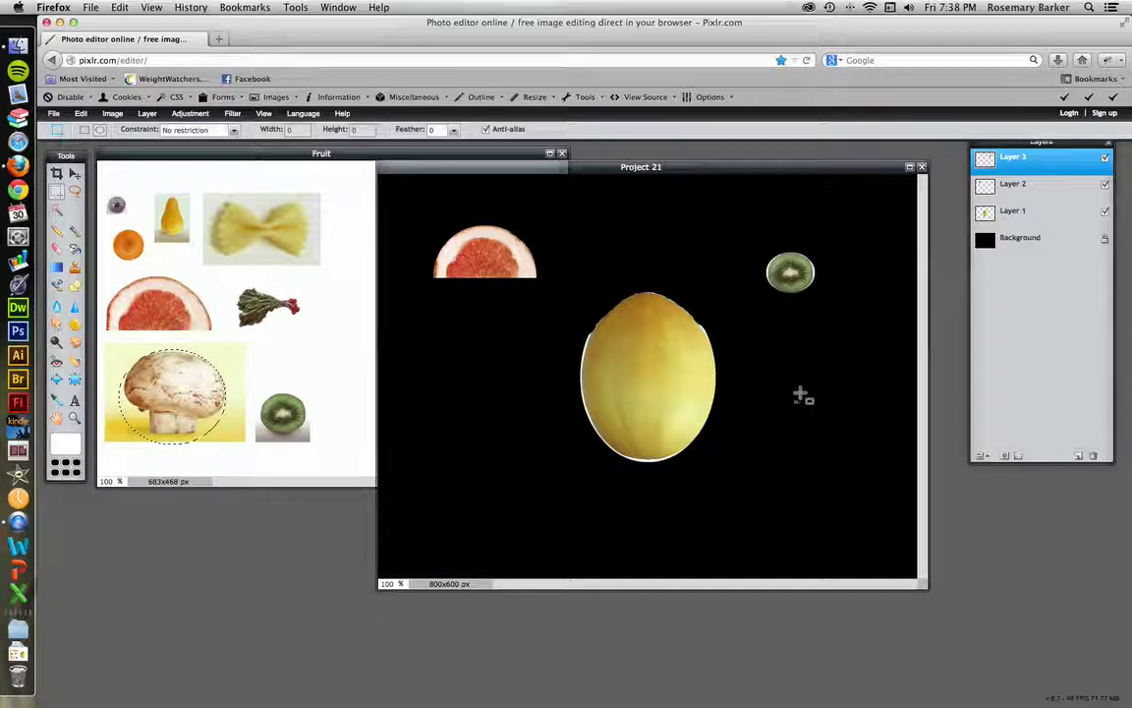
key("super+v")
key("v")
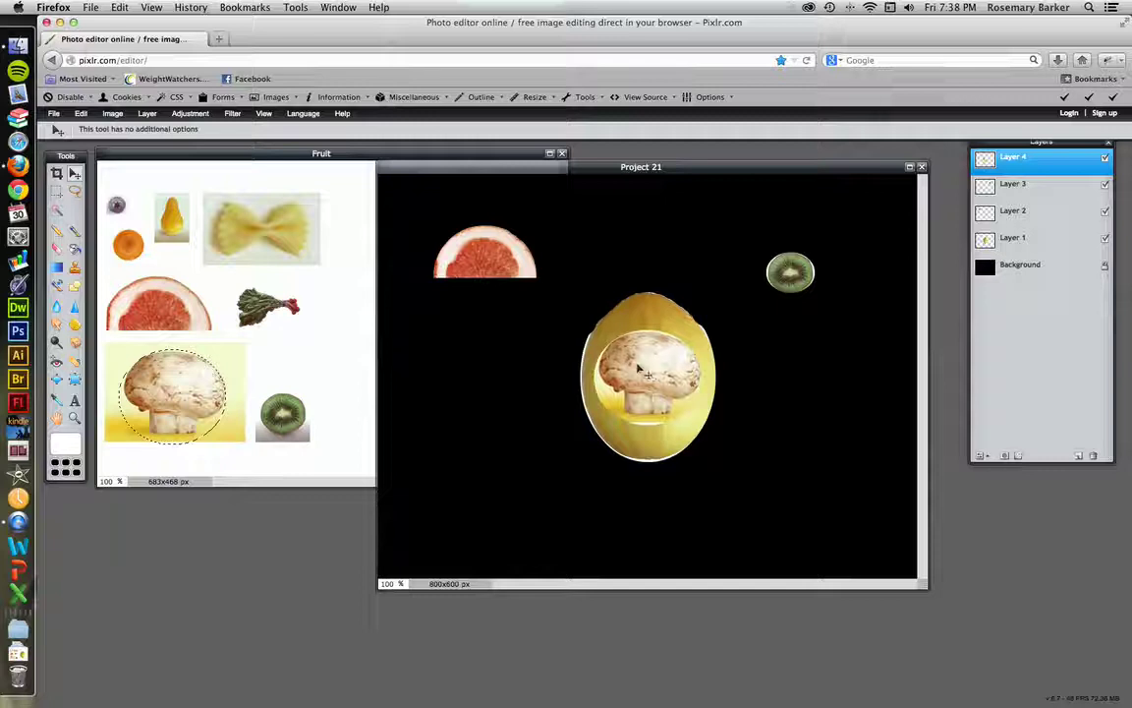
left_click_drag(620, 450, 773, 447)
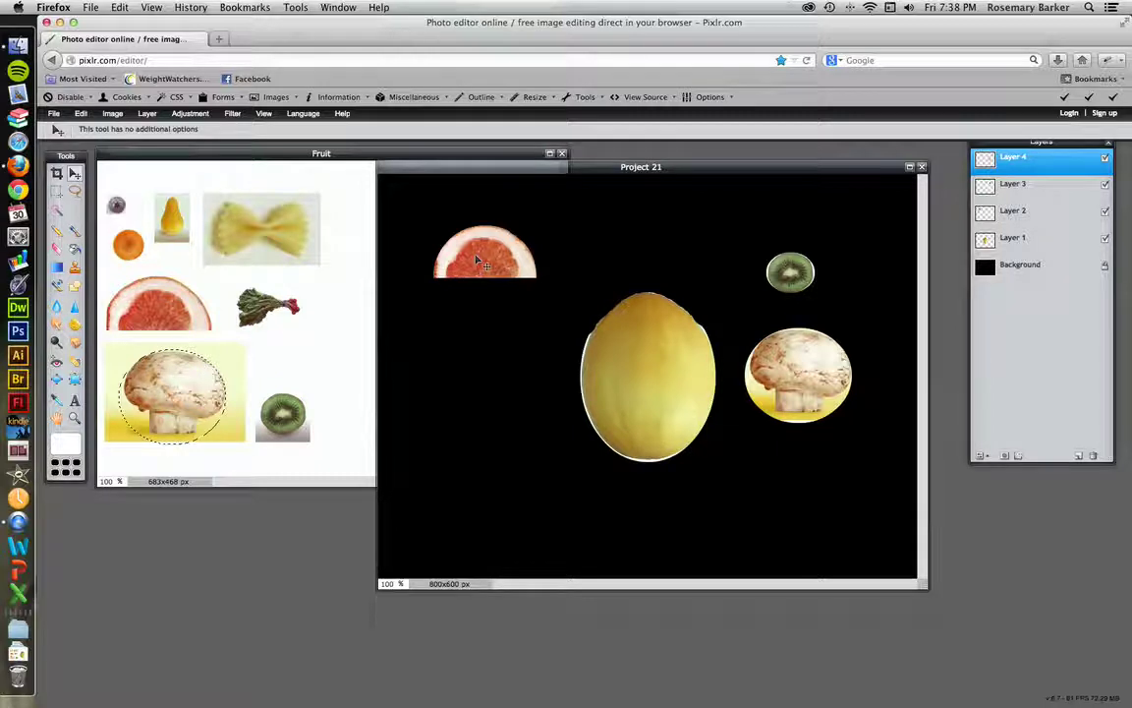
- Nudge the Layer 4 mushroom slightly higher, just right of the melon below the kiwi
mouse_move(657, 381)
left_mouse_down()
mouse_move(606, 354)
mouse_move(617, 367)
mouse_move(699, 366)
mouse_move(652, 365)
left_mouse_up()
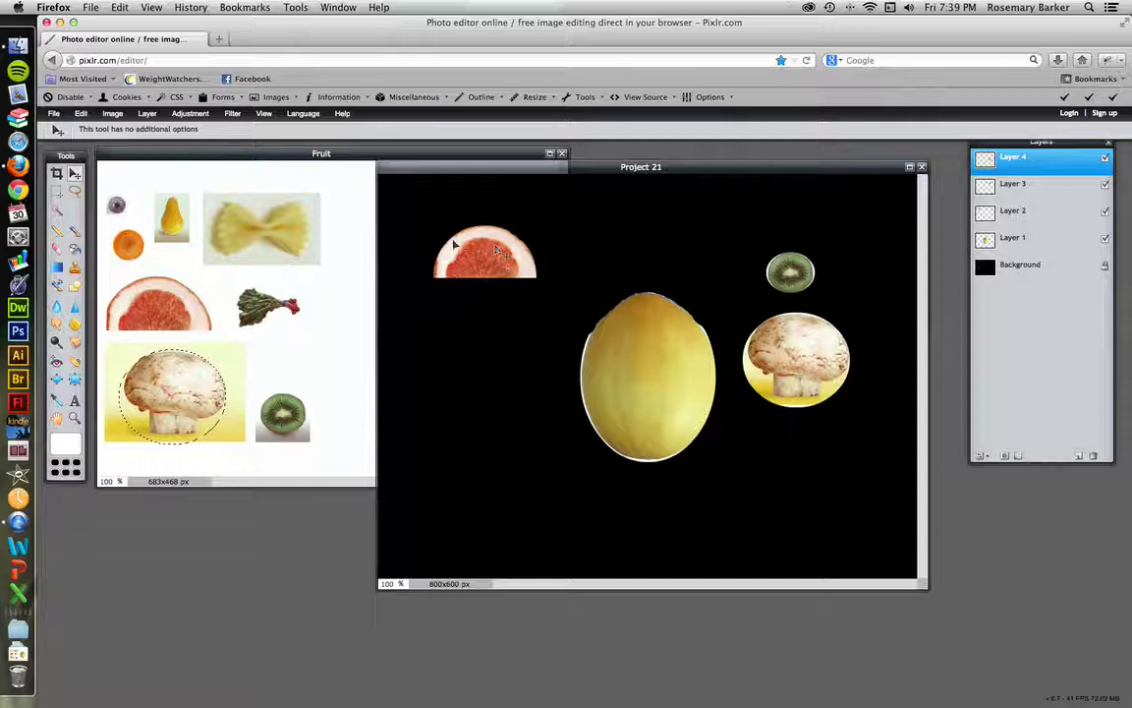